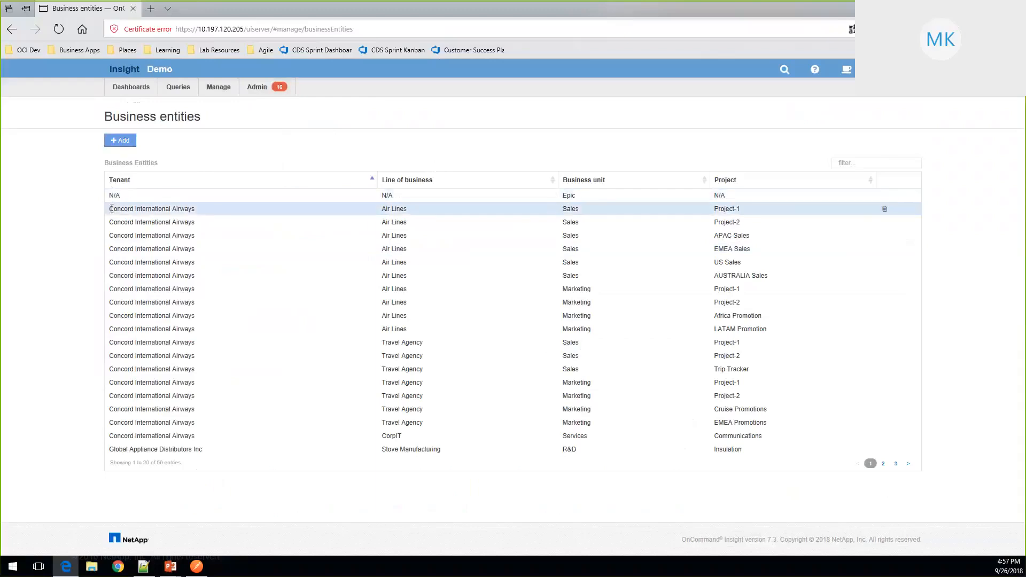
# - Browse the business entities by tenant and filter the list for NetApp
pyautogui.moveTo(111, 209); pyautogui.dragTo(198, 210)
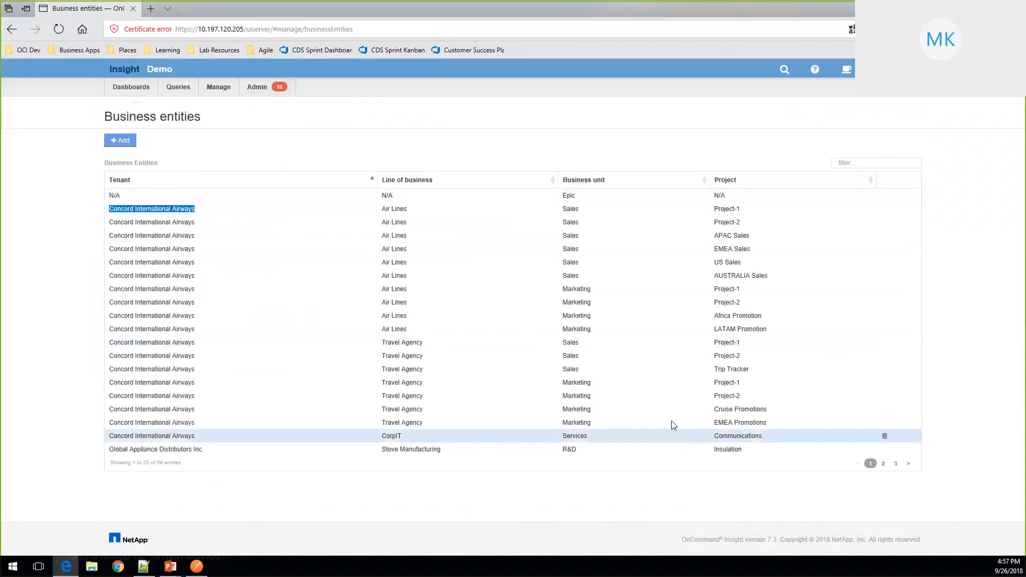
pyautogui.click(883, 464)
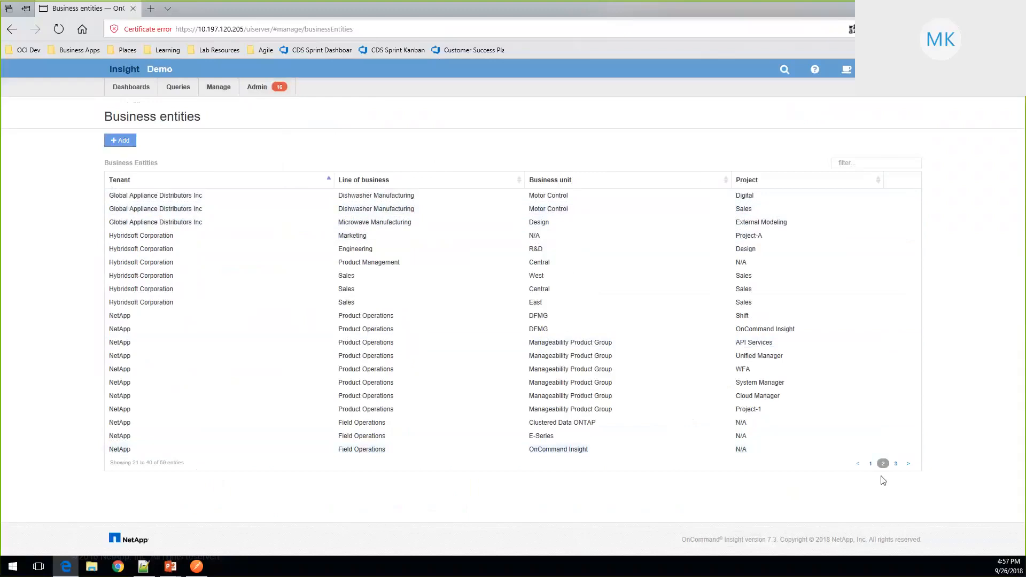
pyautogui.click(845, 164)
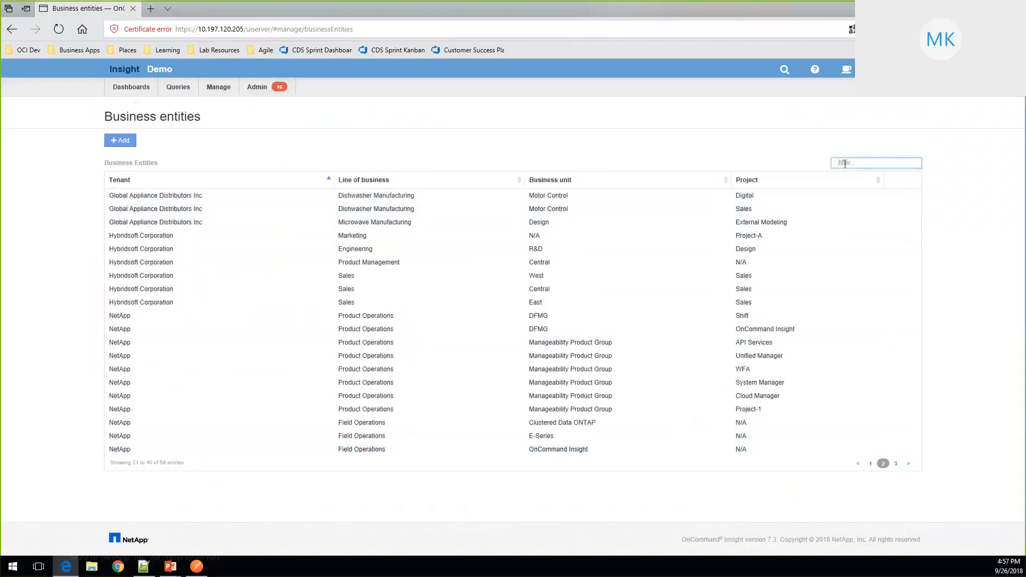
pyautogui.write('NetApp')
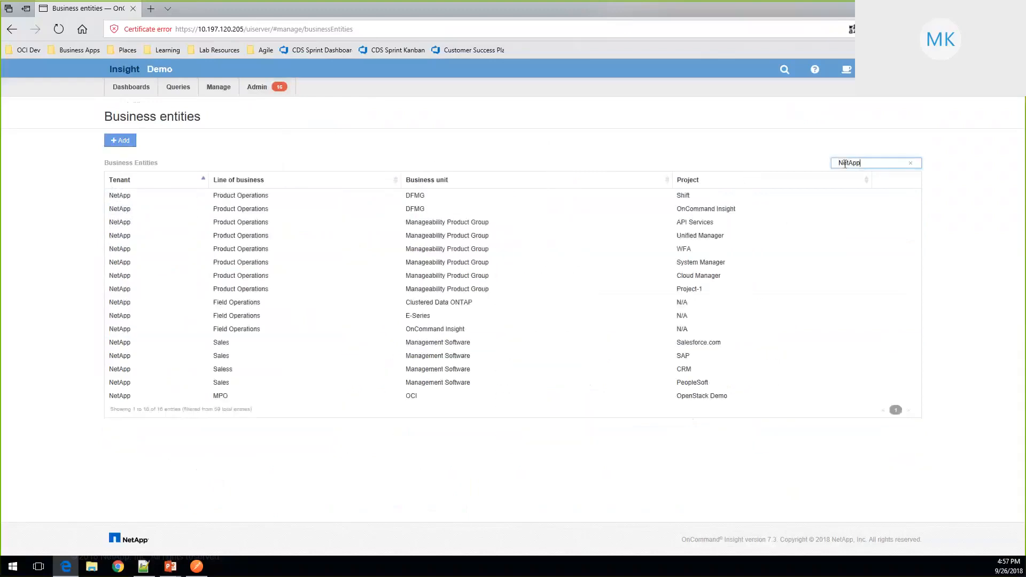
pyautogui.click(359, 490)
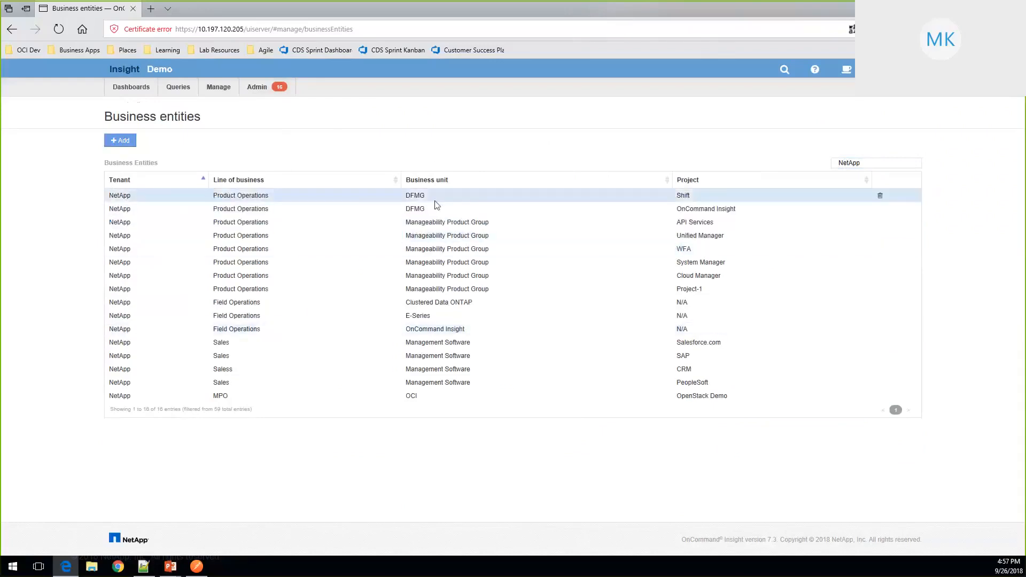
# - Examine the lines of business, business units and projects listed under the NetApp tenant
pyautogui.moveTo(404, 194); pyautogui.dragTo(488, 281)
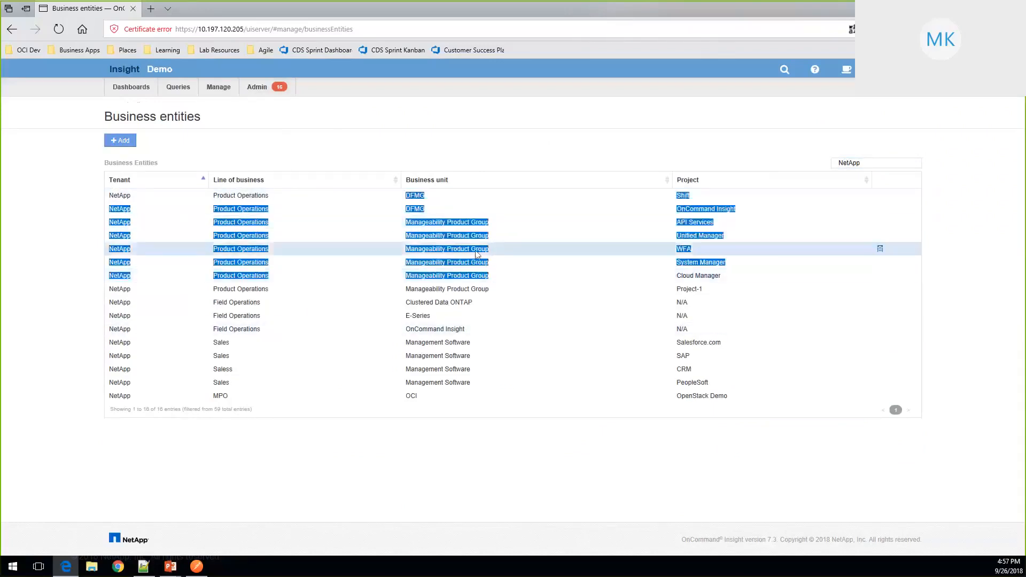
pyautogui.click(645, 229)
pyautogui.moveTo(676, 195); pyautogui.dragTo(710, 274)
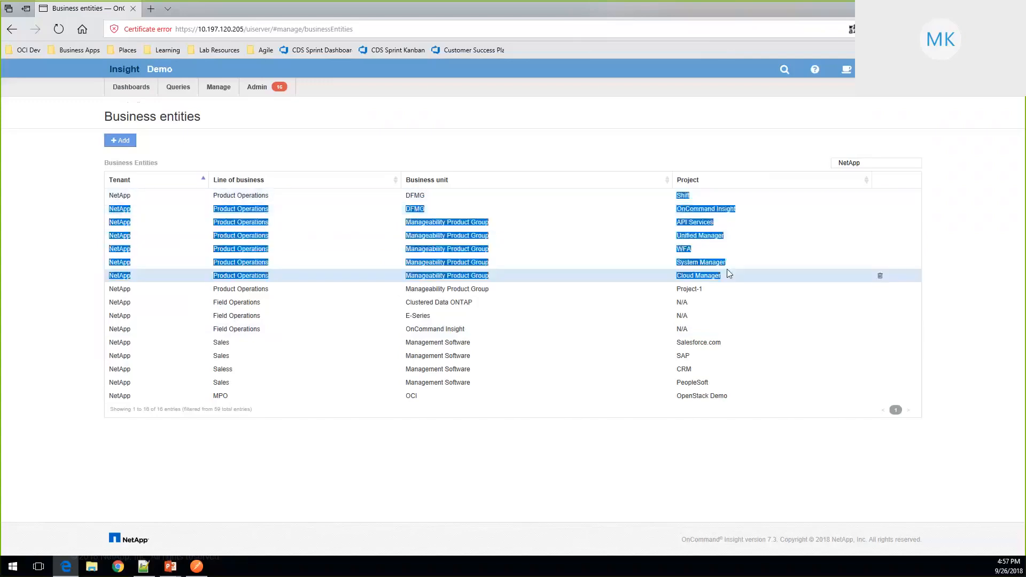
pyautogui.moveTo(214, 302); pyautogui.dragTo(563, 379)
pyautogui.click(696, 320)
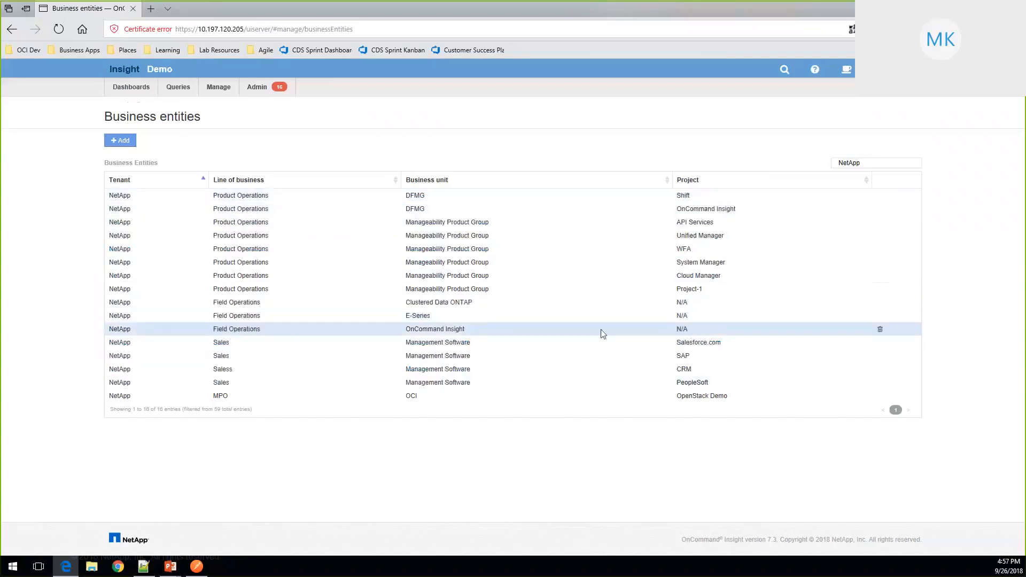
pyautogui.tripleClick(407, 325)
pyautogui.click(407, 325)
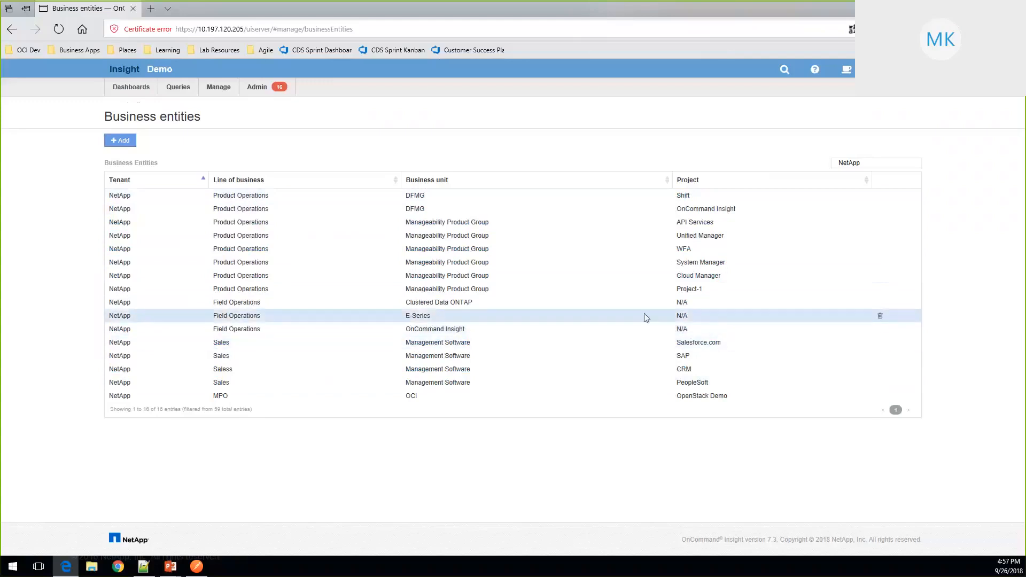
pyautogui.moveTo(676, 317); pyautogui.dragTo(690, 323)
pyautogui.click(676, 358)
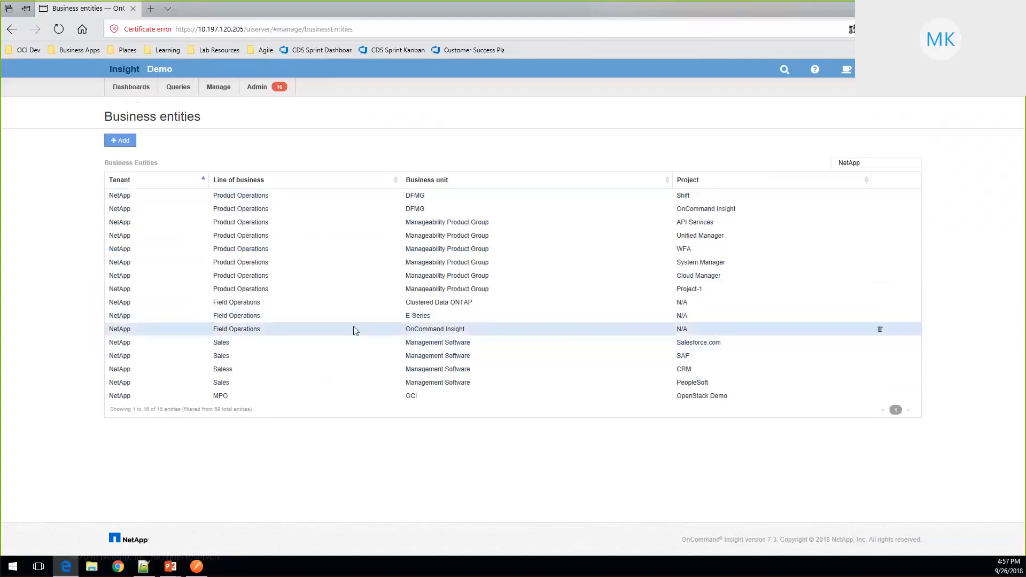
# - Clear the business entities filter and highlight the entry whose business unit is Epic
pyautogui.doubleClick(856, 166)
pyautogui.press('BackSpace')
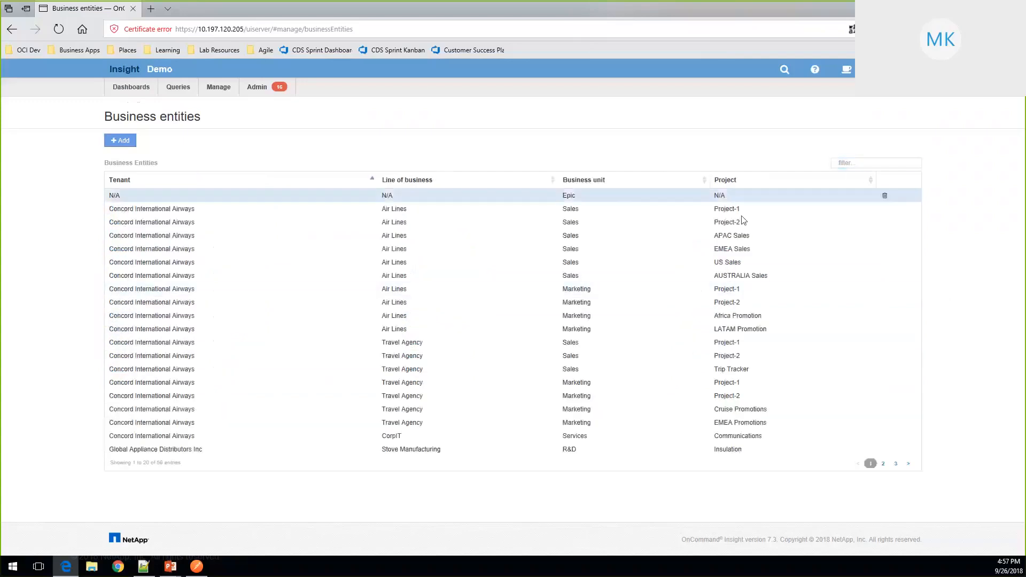
pyautogui.moveTo(726, 195); pyautogui.dragTo(98, 198)
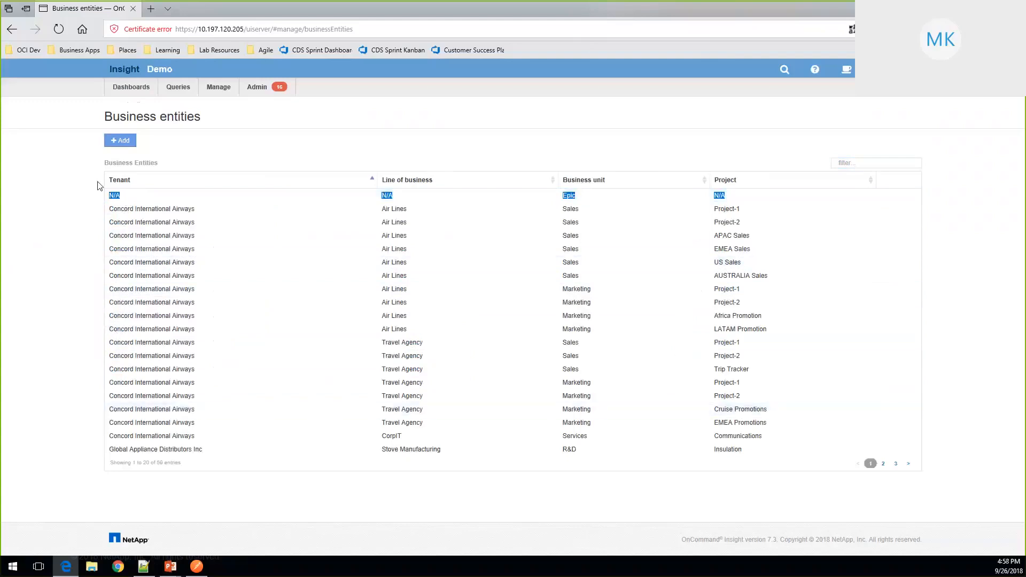
# - Open the ERP System application from the managed applications and check its priority
pyautogui.click(228, 89)
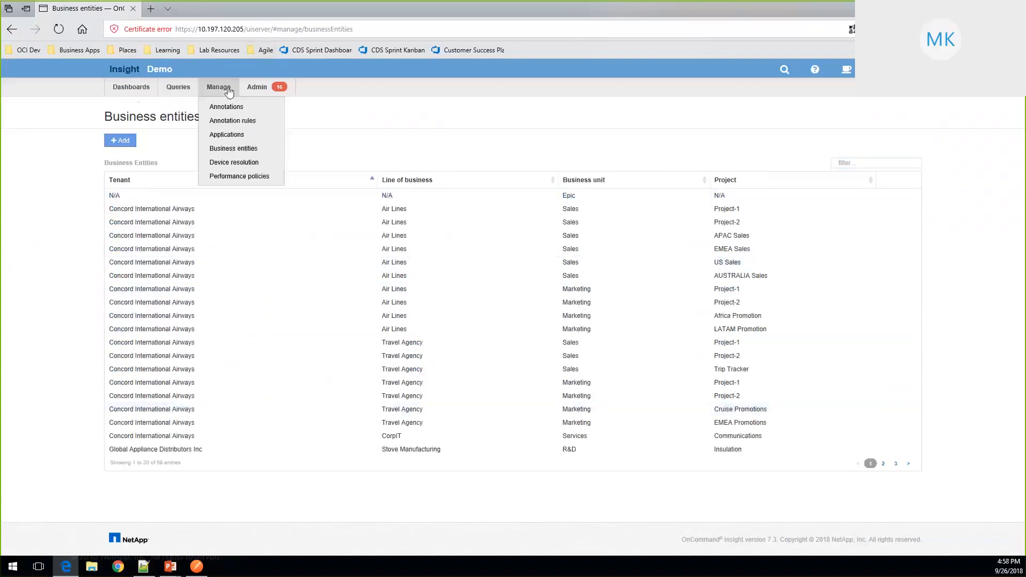
pyautogui.click(229, 134)
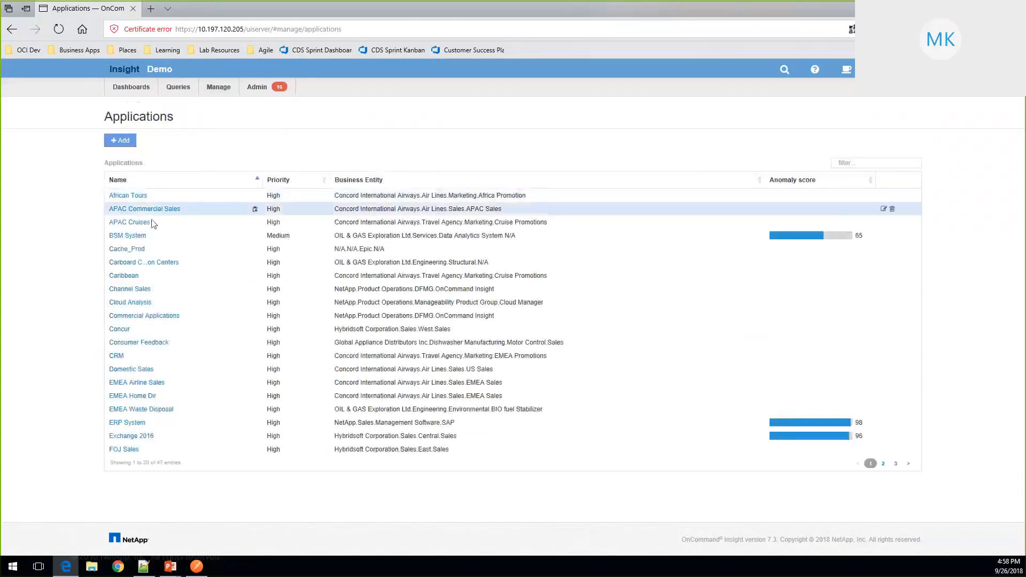
pyautogui.click(132, 423)
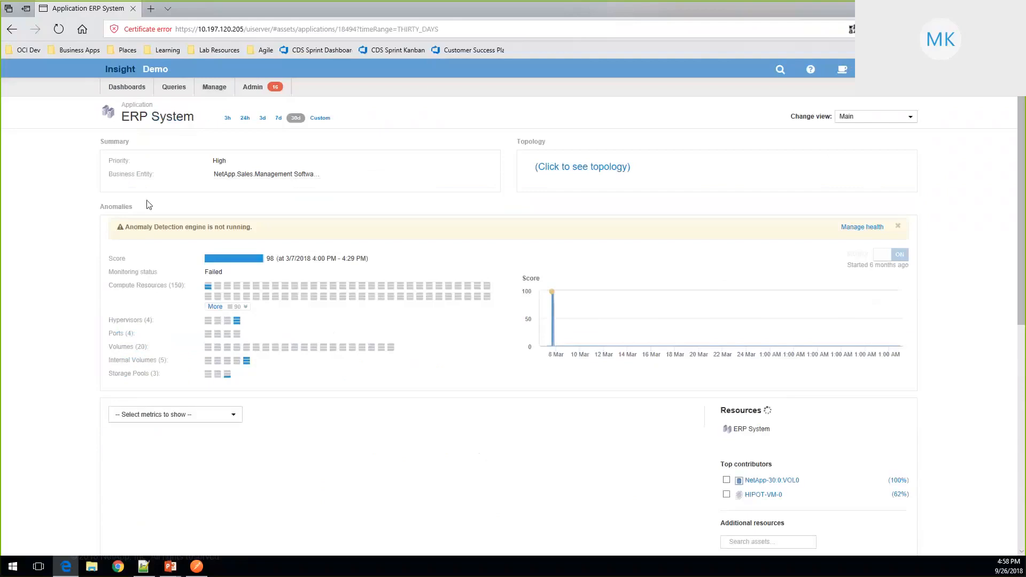
pyautogui.moveTo(211, 161); pyautogui.dragTo(239, 165)
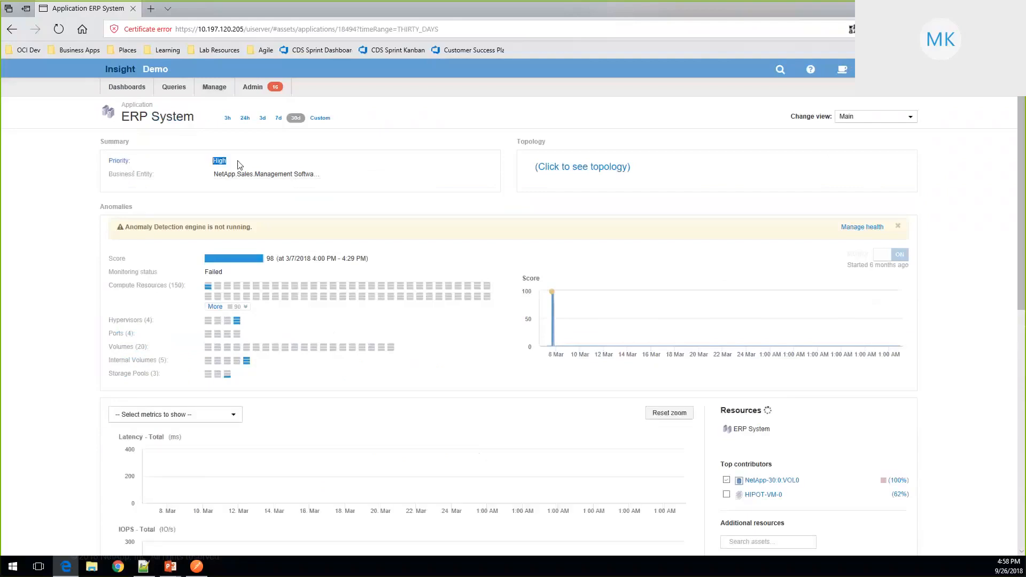
# - Browse the business entities available for the ERP System application and close the list without choosing one
pyautogui.click(251, 177)
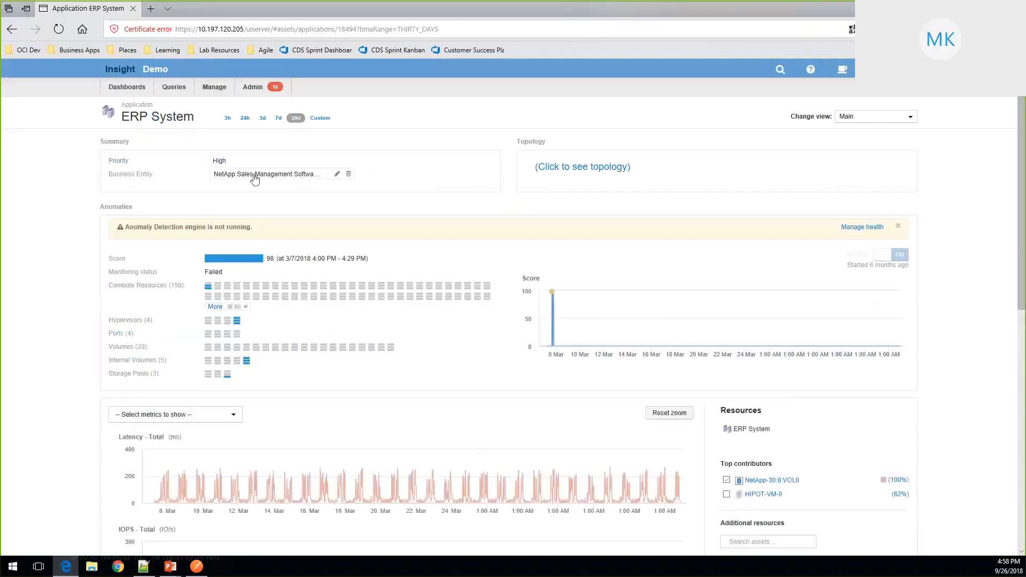
pyautogui.click(310, 176)
pyautogui.scroll(-3, 314, 283)
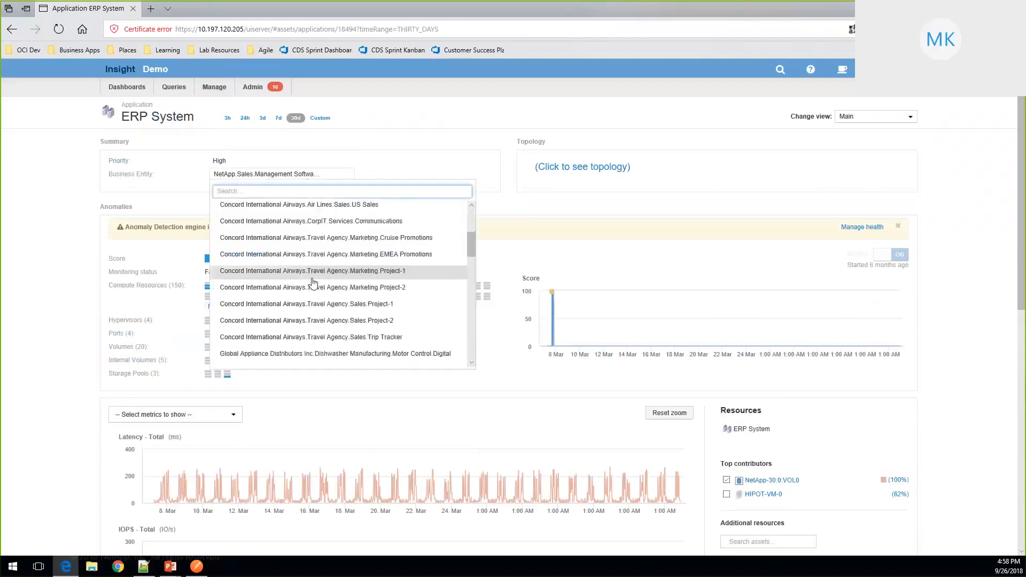
pyautogui.scroll(-10, 316, 294)
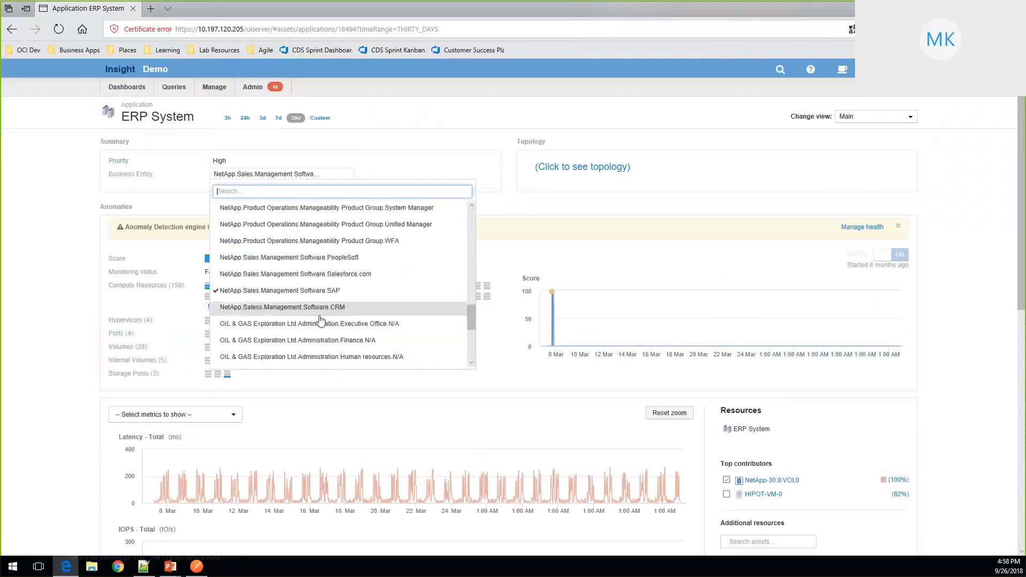
pyautogui.scroll(-2, 321, 320)
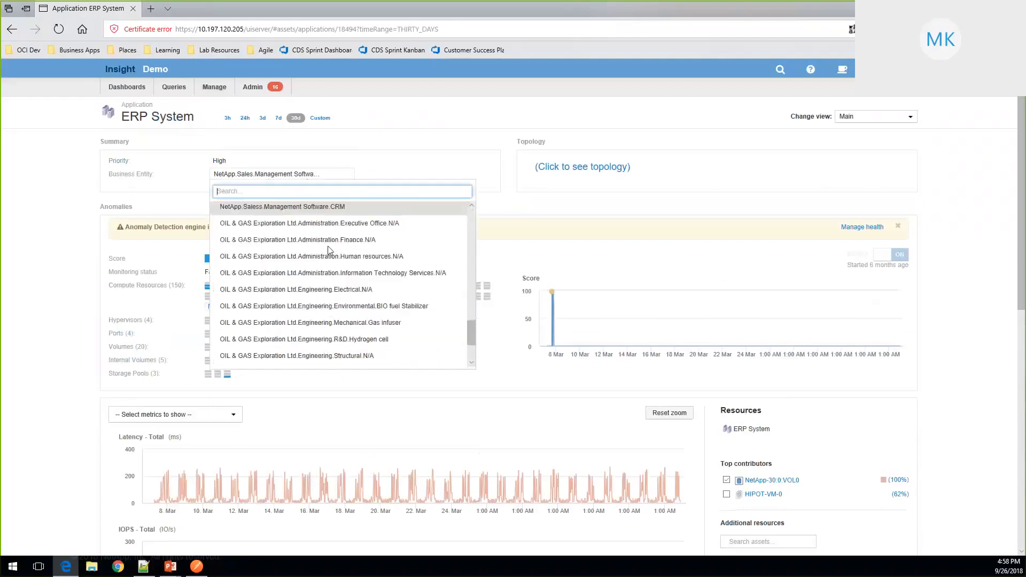
pyautogui.click(92, 180)
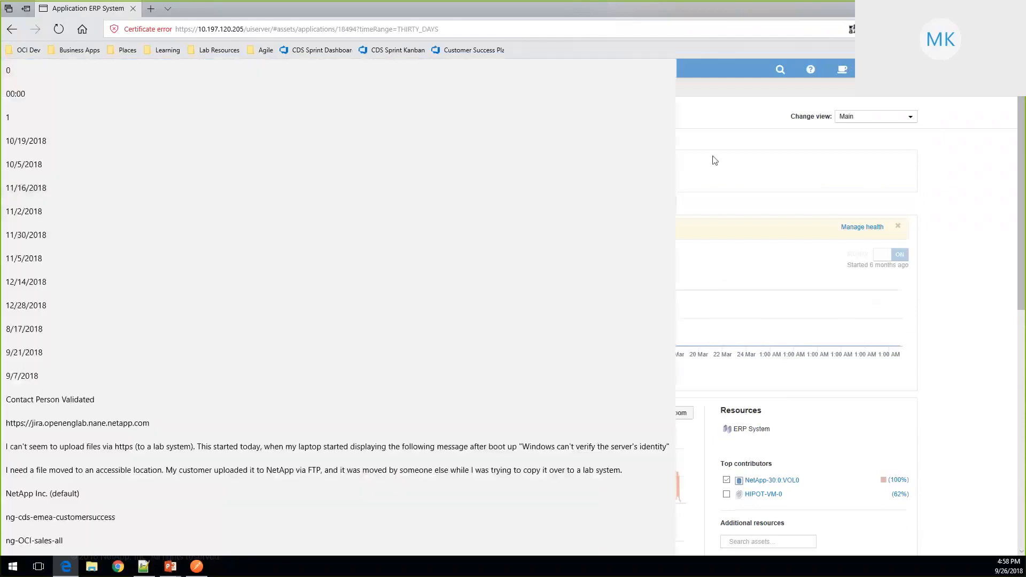
pyautogui.rightClick(796, 212)
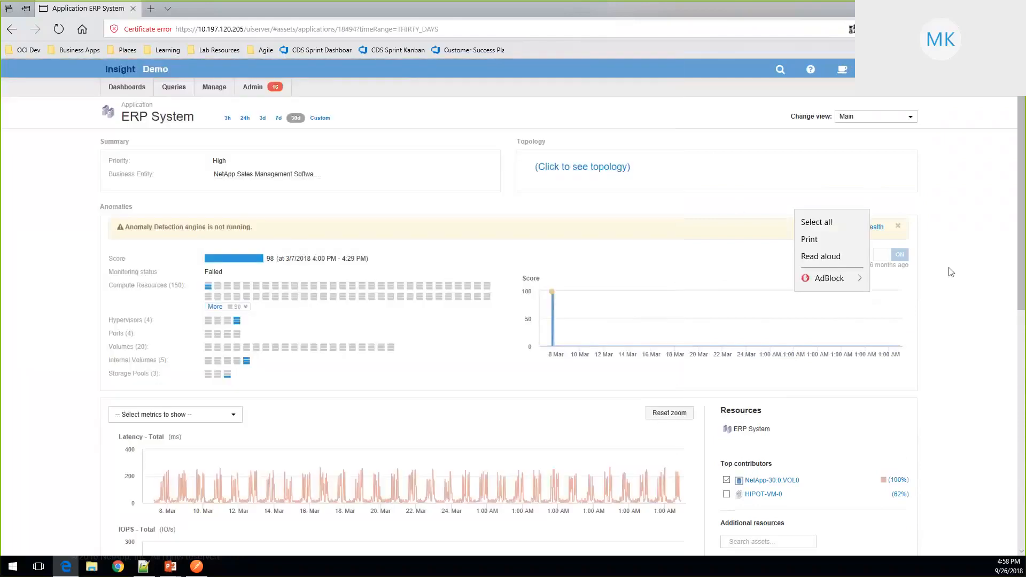
pyautogui.press('Escape')
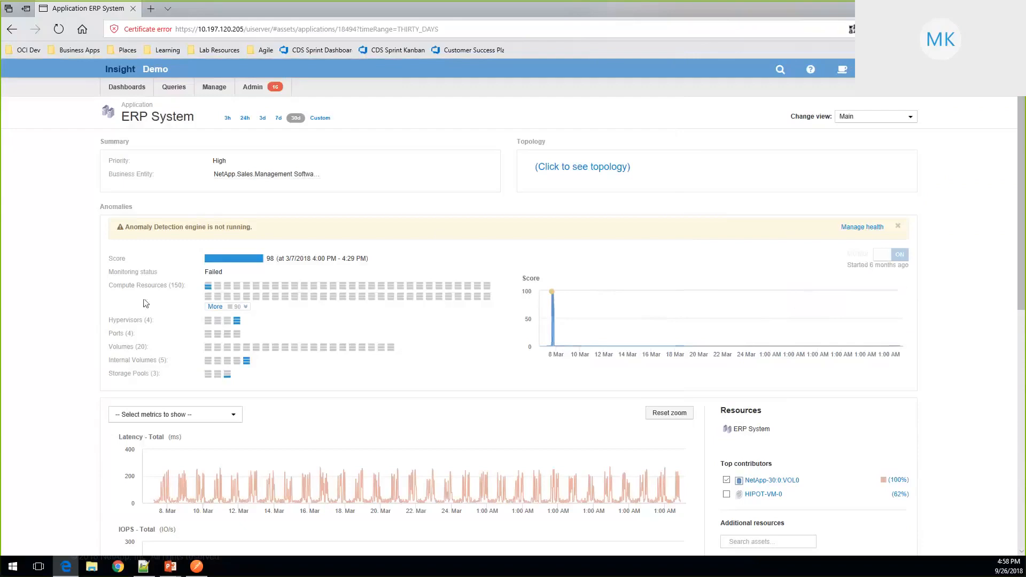
# - Expand the full set of compute resources under the ERP System anomalies and examine its charts, resources and violations
pyautogui.scroll(-3, 245, 219)
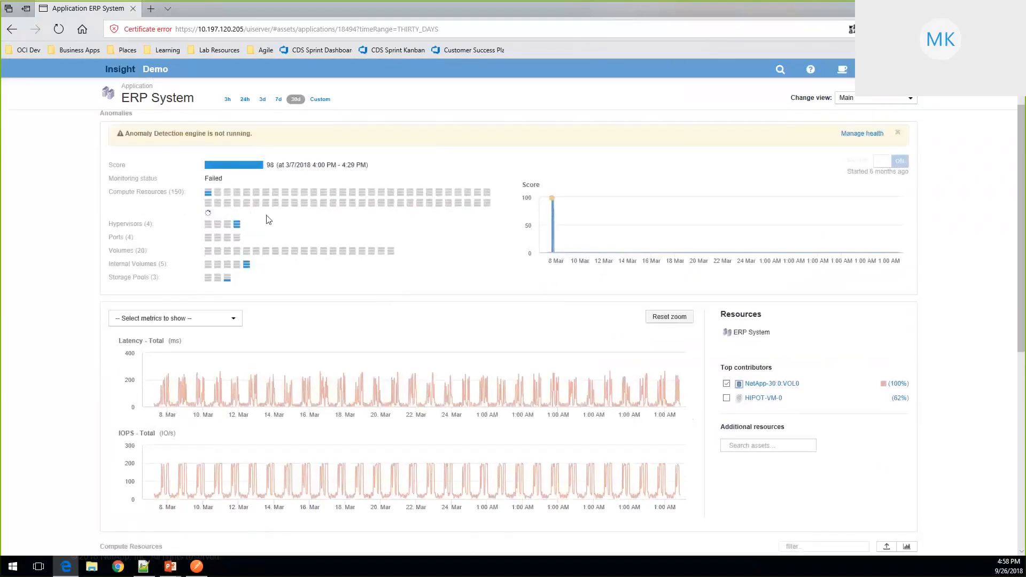
pyautogui.click(245, 217)
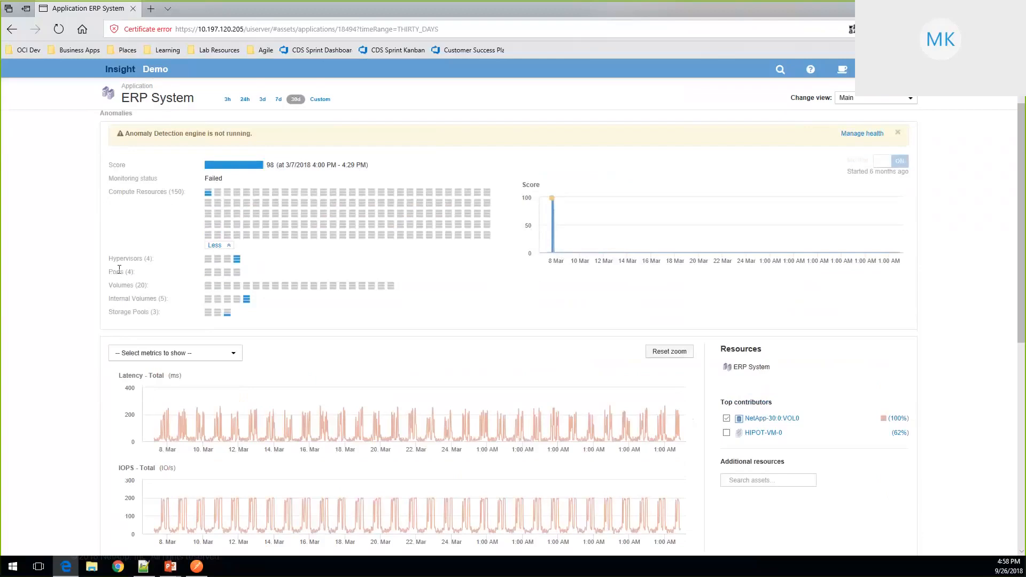
pyautogui.scroll(-2, 102, 286)
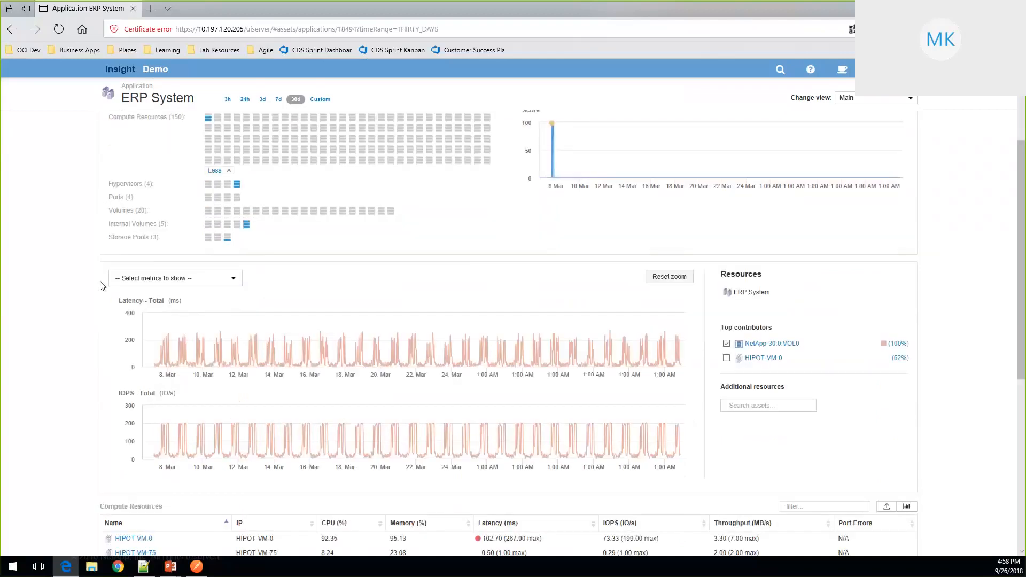
pyautogui.scroll(-5, 102, 287)
pyautogui.scroll(3, 799, 231)
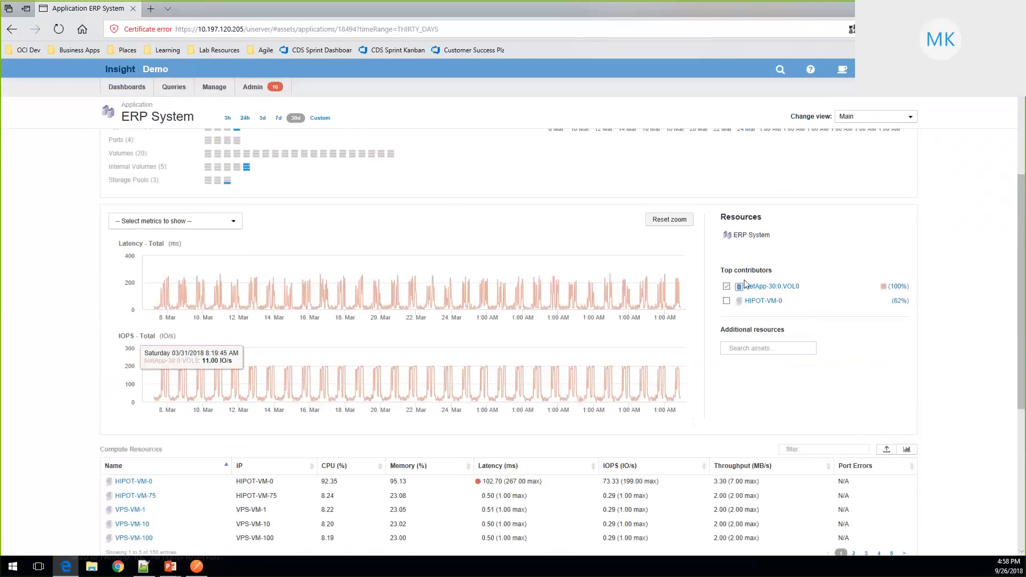
pyautogui.scroll(-7, 747, 284)
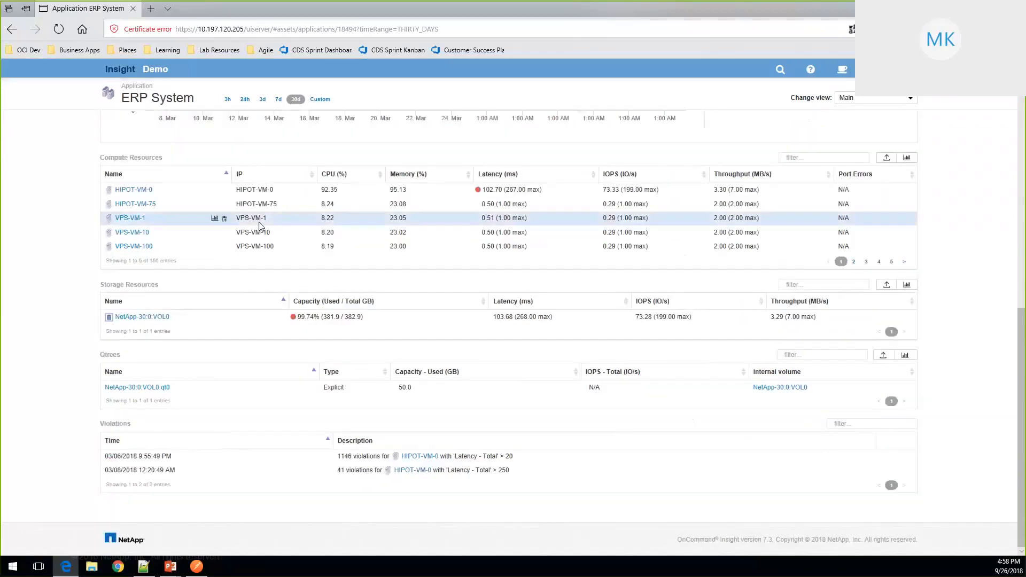
pyautogui.scroll(15, 156, 483)
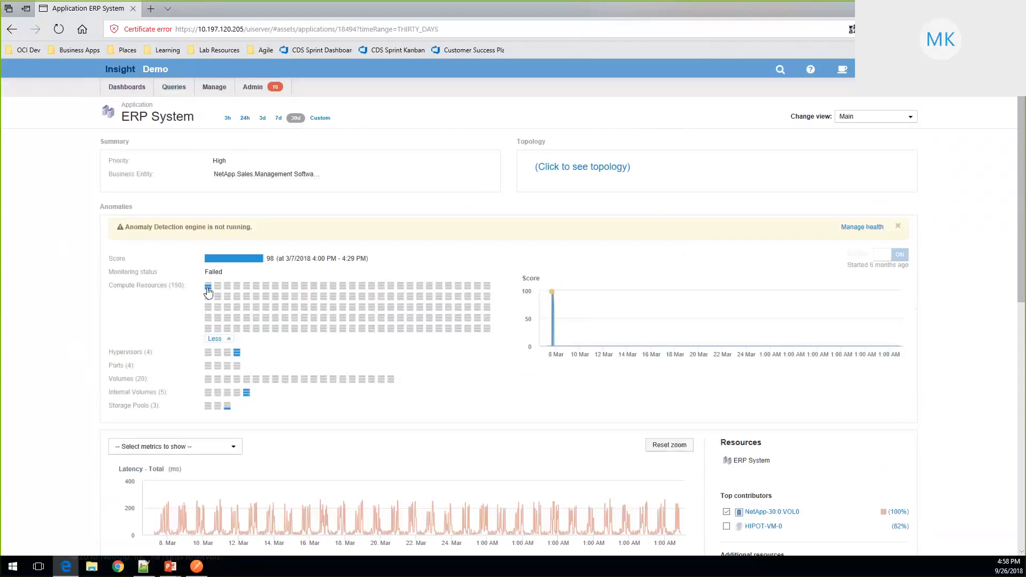
# - Open the HIPOT-VM-0 virtual machine from the compute resources and inspect its assigned applications and business entities
pyautogui.moveTo(208, 292)
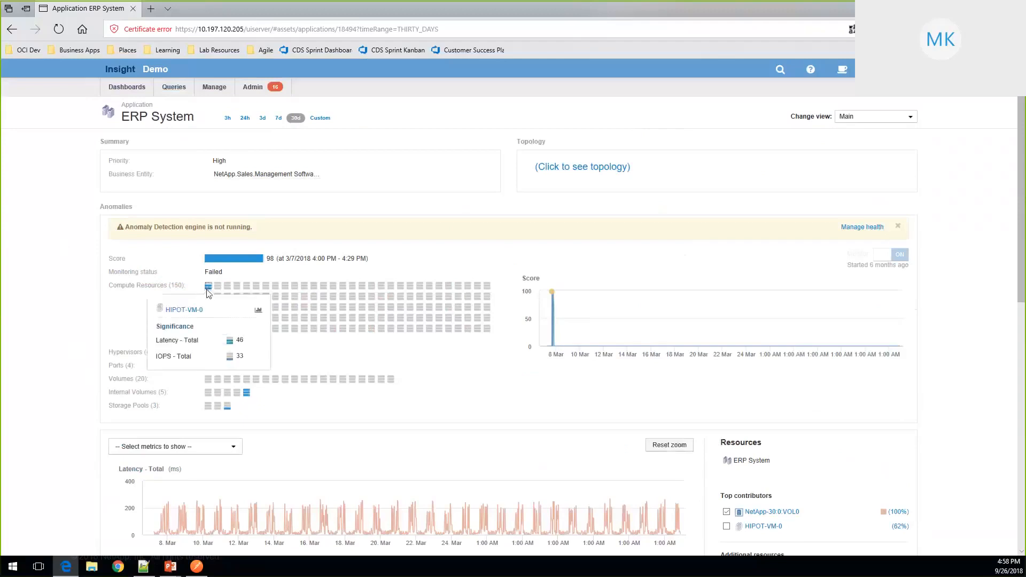
pyautogui.click(185, 310)
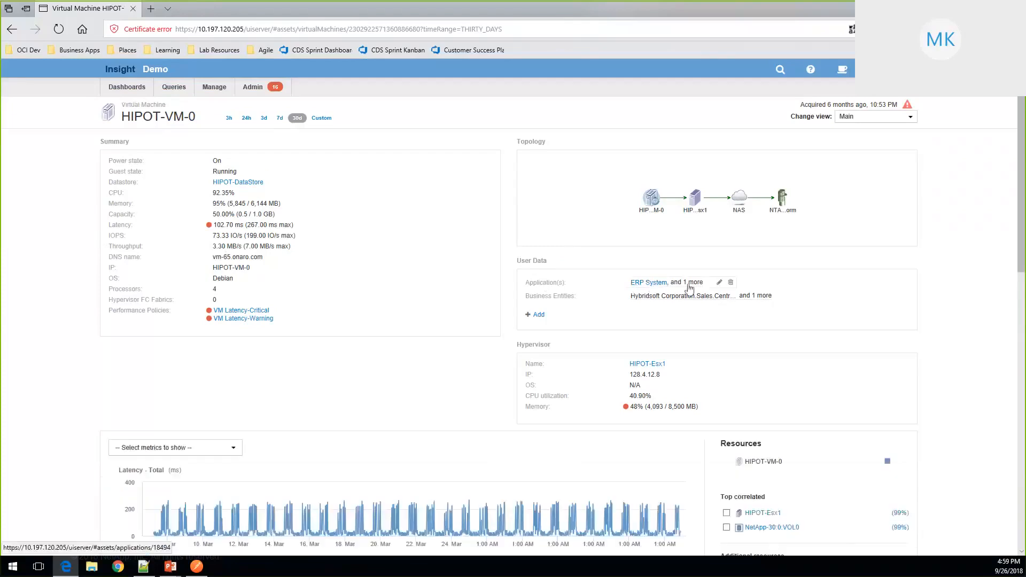
pyautogui.moveTo(689, 289)
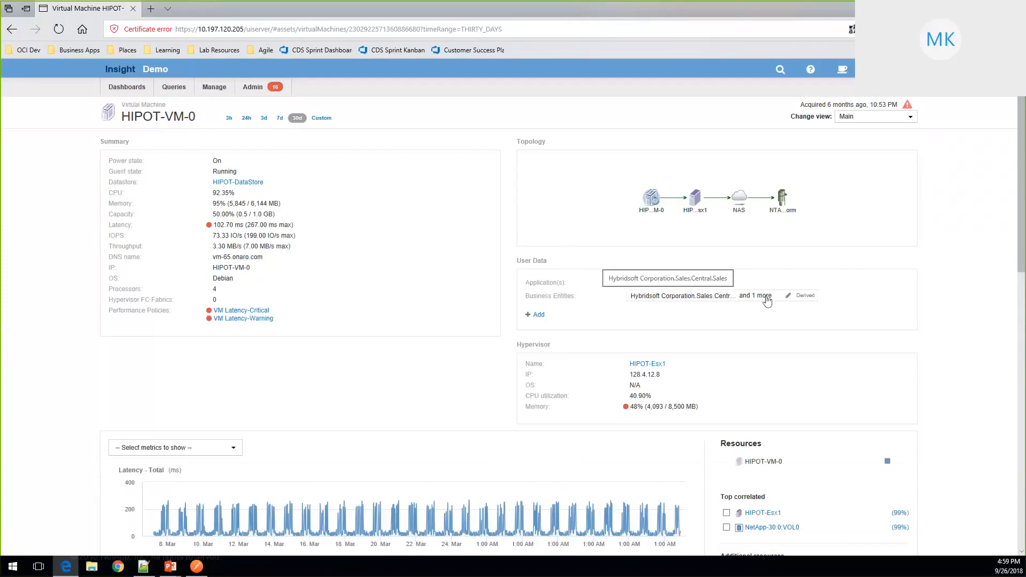
pyautogui.moveTo(760, 301)
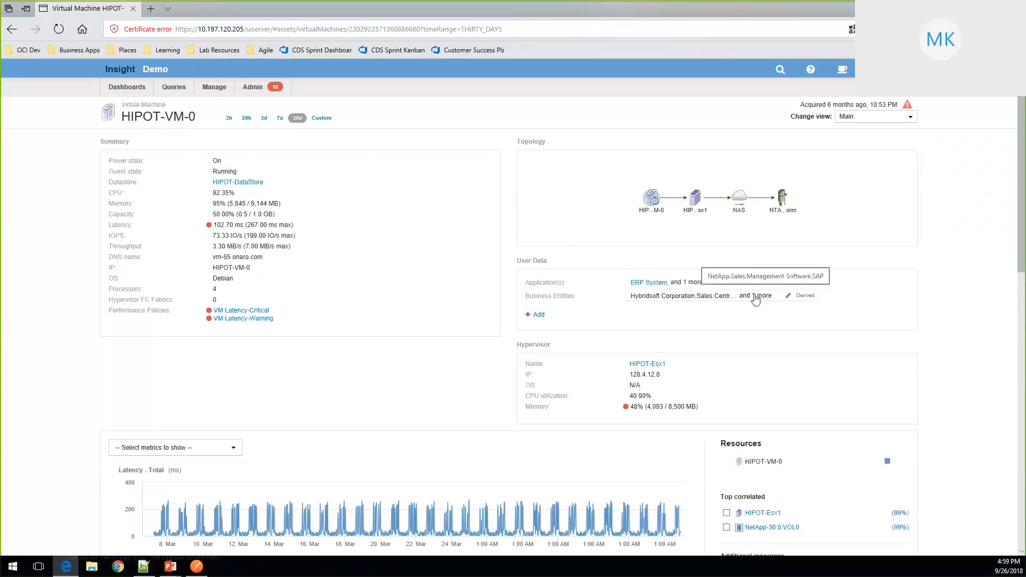
# - Look over the rest of the virtual machine's details and return to the ERP System application
pyautogui.scroll(-3, 932, 302)
pyautogui.scroll(3, 951, 303)
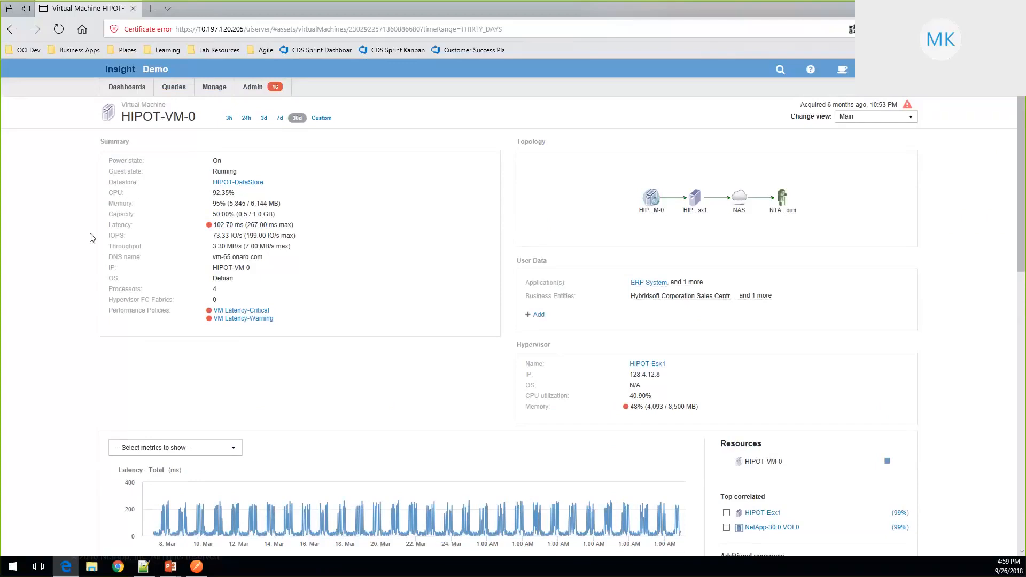
pyautogui.click(11, 30)
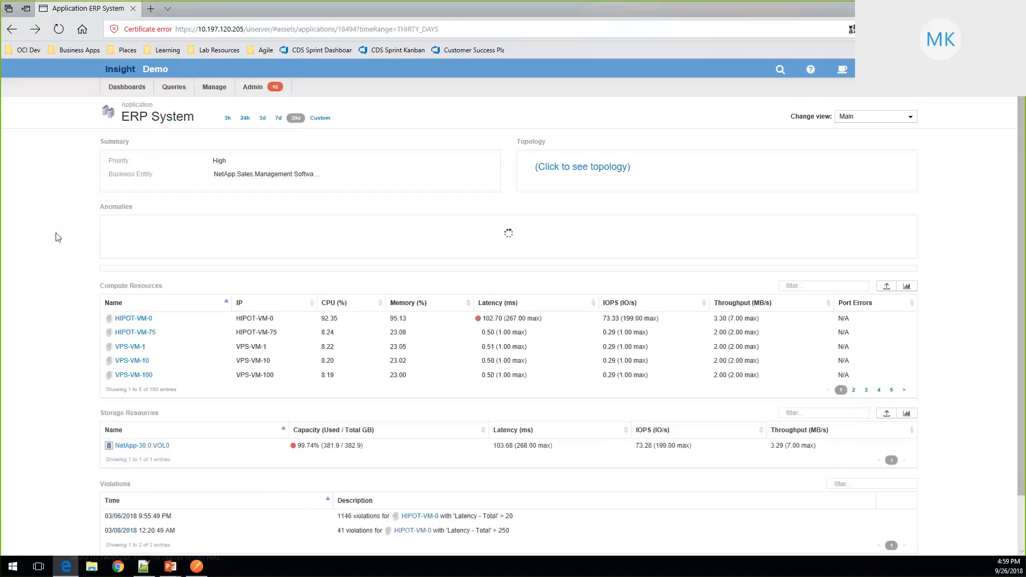
# - Open the NetApp-30:0:VOL0 internal volume from the ERP System anomalies and inspect its applications, business entities, service level and tier
pyautogui.scroll(-2, 165, 247)
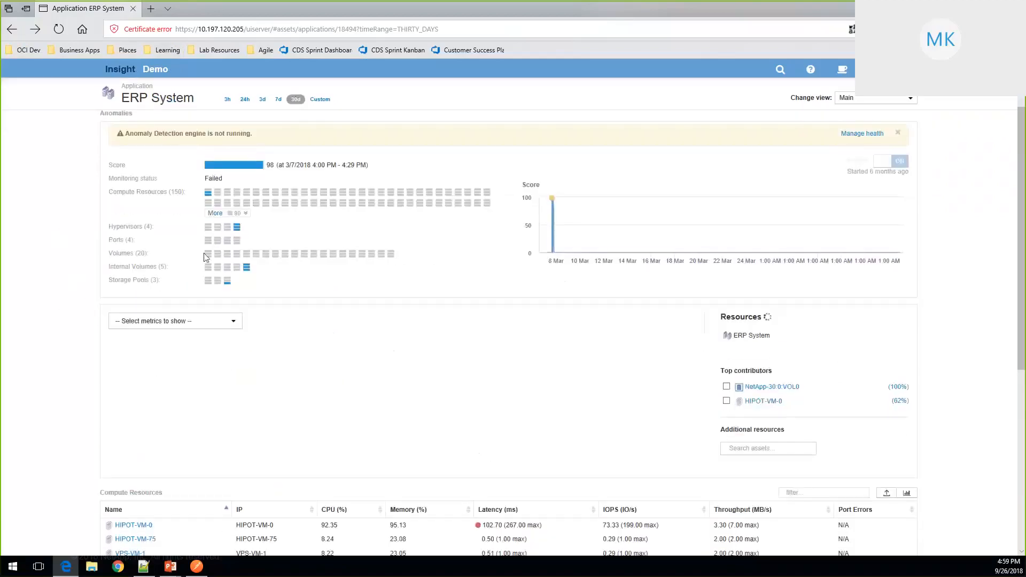
pyautogui.click(247, 267)
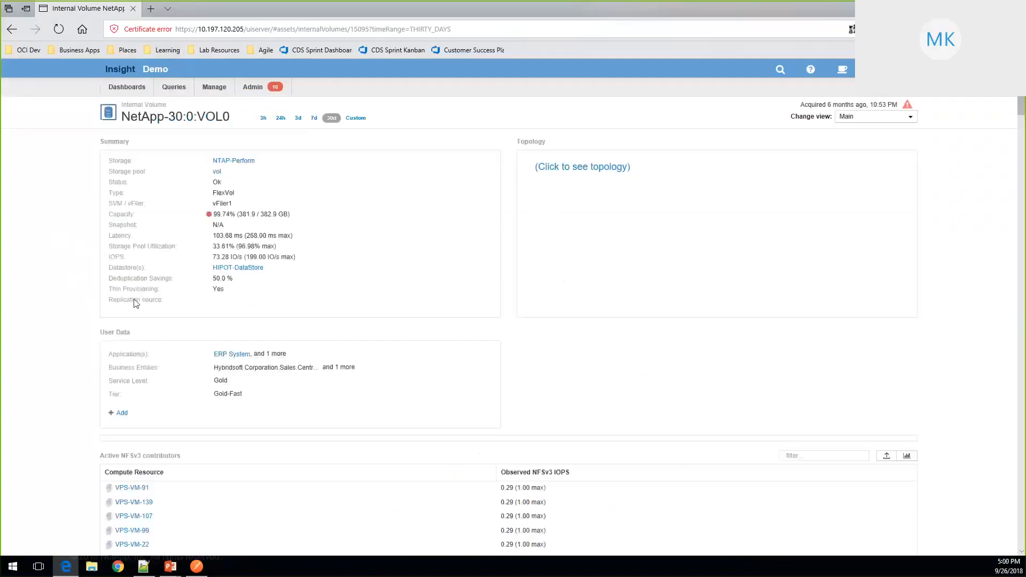
pyautogui.moveTo(246, 357)
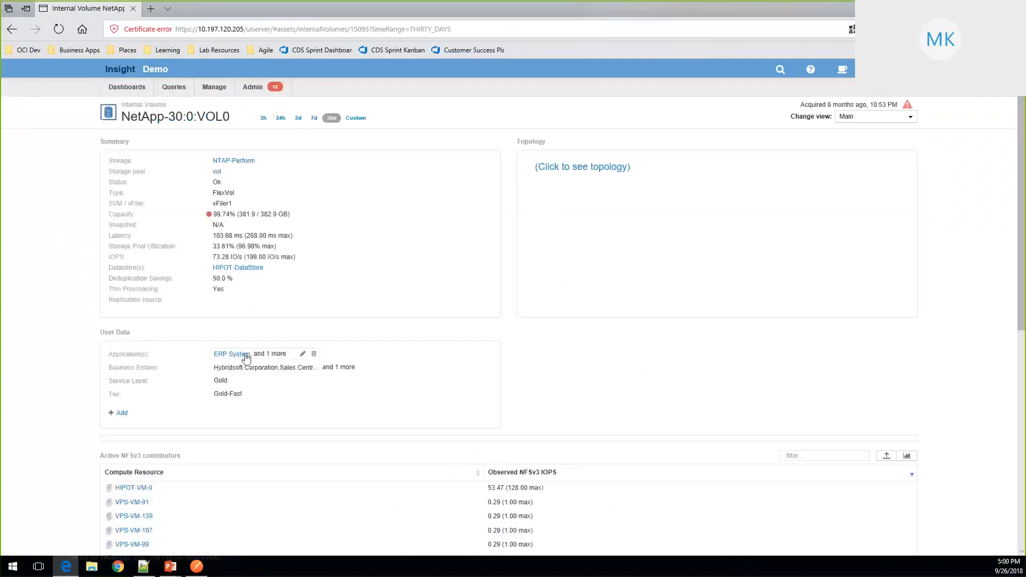
pyautogui.scroll(-1, 281, 359)
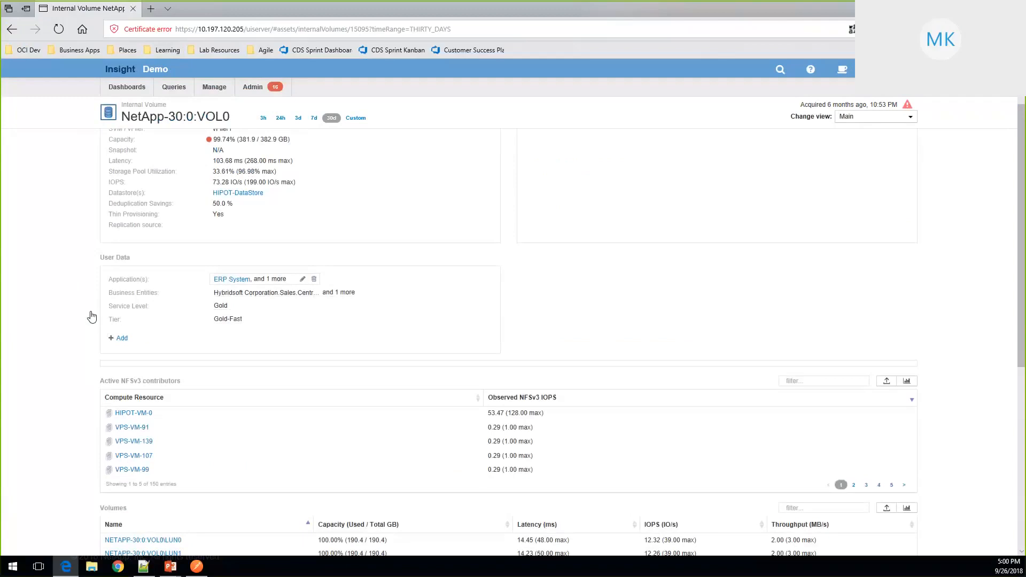
pyautogui.scroll(1, 98, 318)
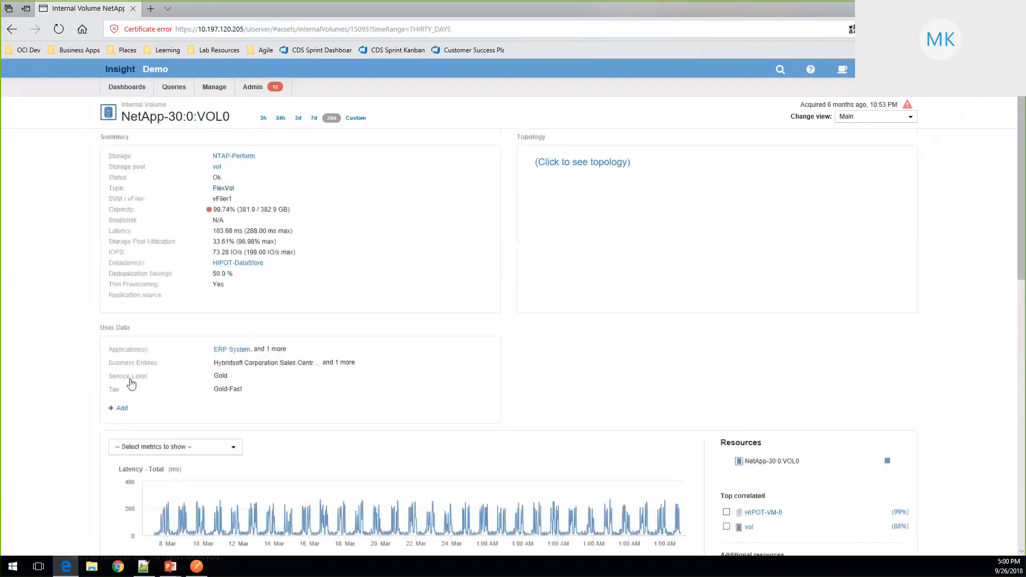
pyautogui.scroll(-2, 130, 382)
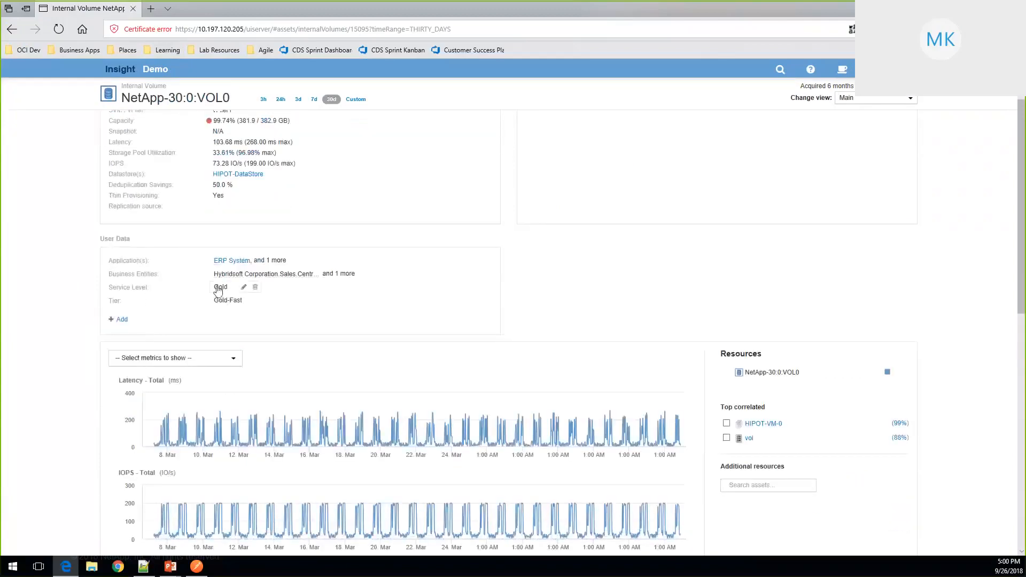
pyautogui.moveTo(222, 304)
pyautogui.scroll(2, 224, 291)
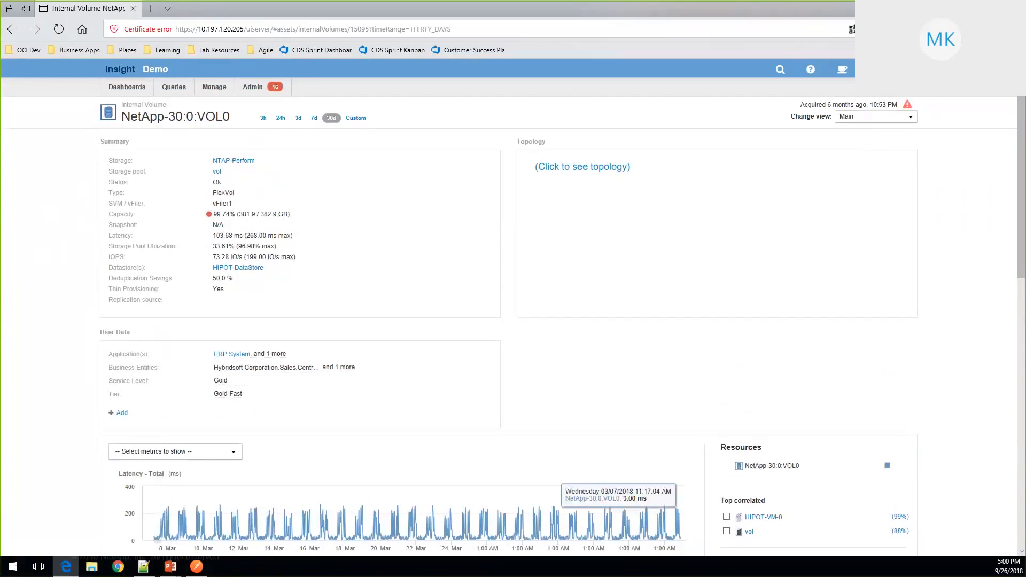
# - Switch to Postman and examine the HIPOT-VM-0 response's identity, memory and capacity attributes
pyautogui.hotkey('alt', 'Tab')
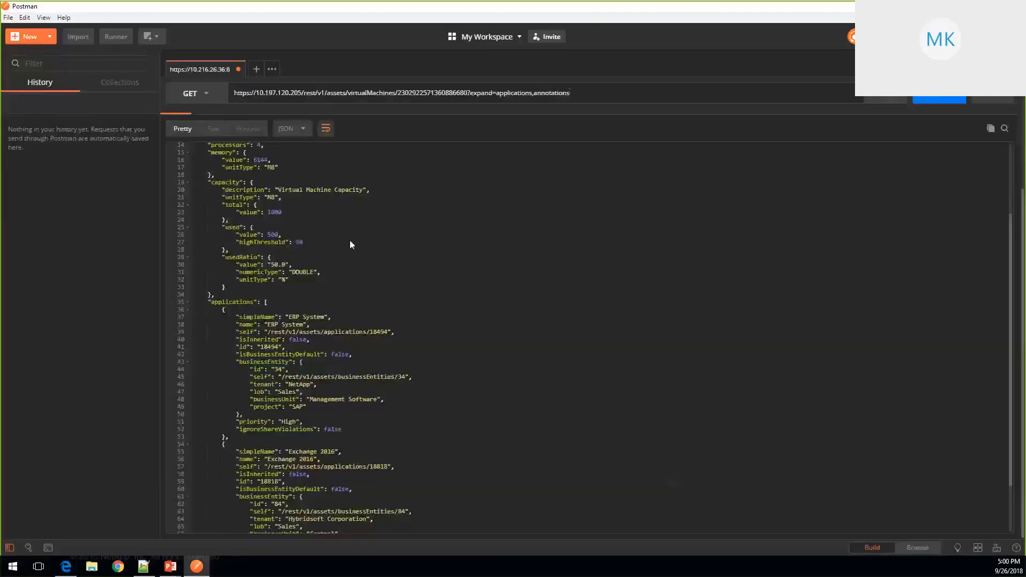
pyautogui.scroll(5, 350, 245)
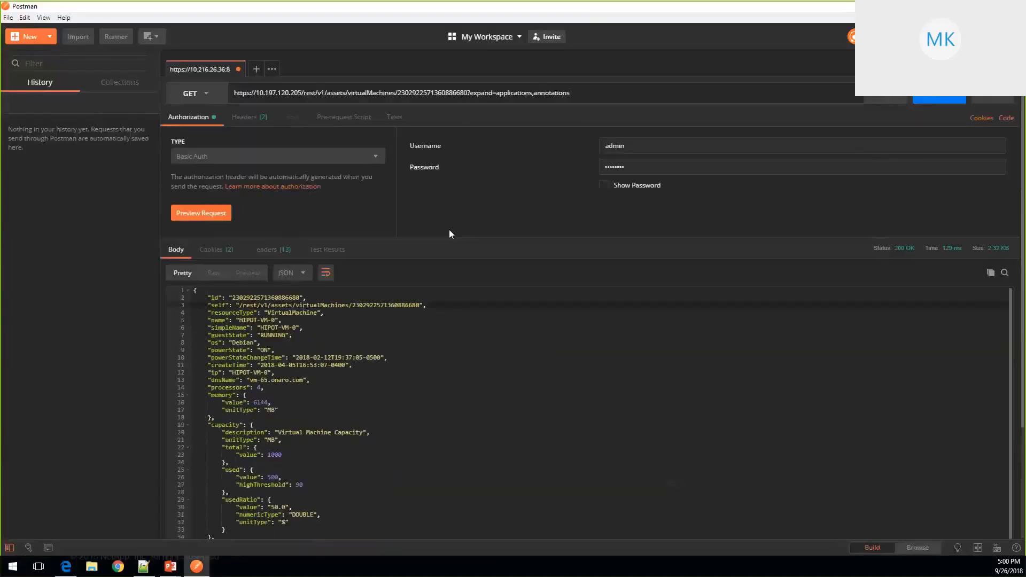
pyautogui.scroll(-1, 327, 257)
pyautogui.scroll(-1, 326, 257)
pyautogui.scroll(1, 253, 292)
pyautogui.moveTo(210, 244); pyautogui.dragTo(283, 357)
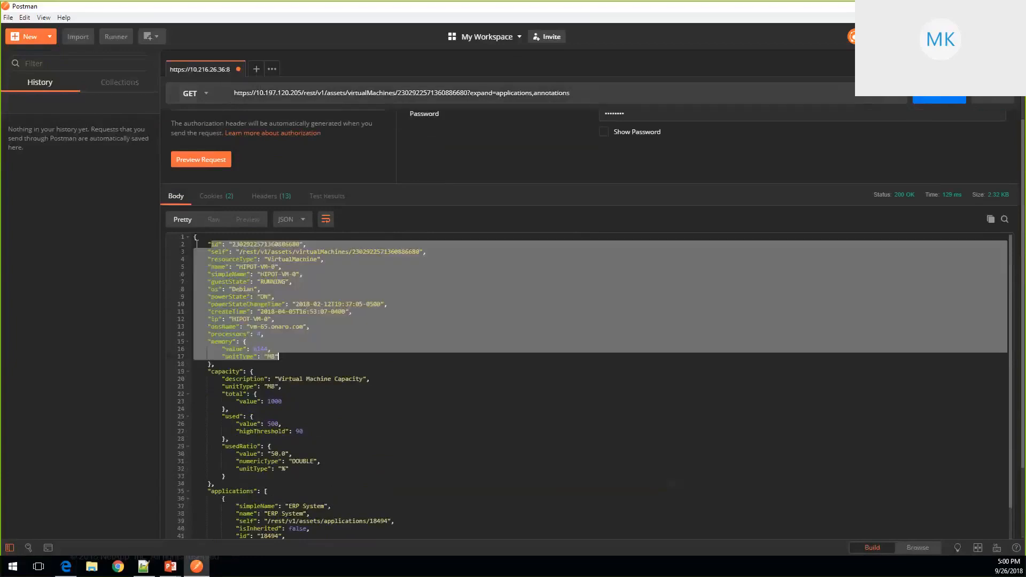
pyautogui.click(310, 343)
pyautogui.scroll(-3, 336, 366)
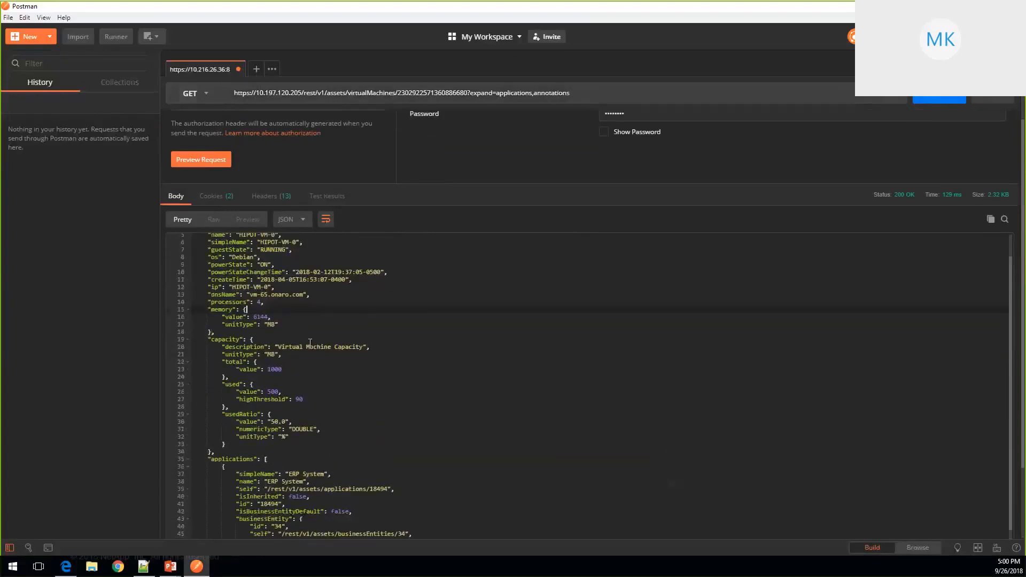
pyautogui.click(335, 367)
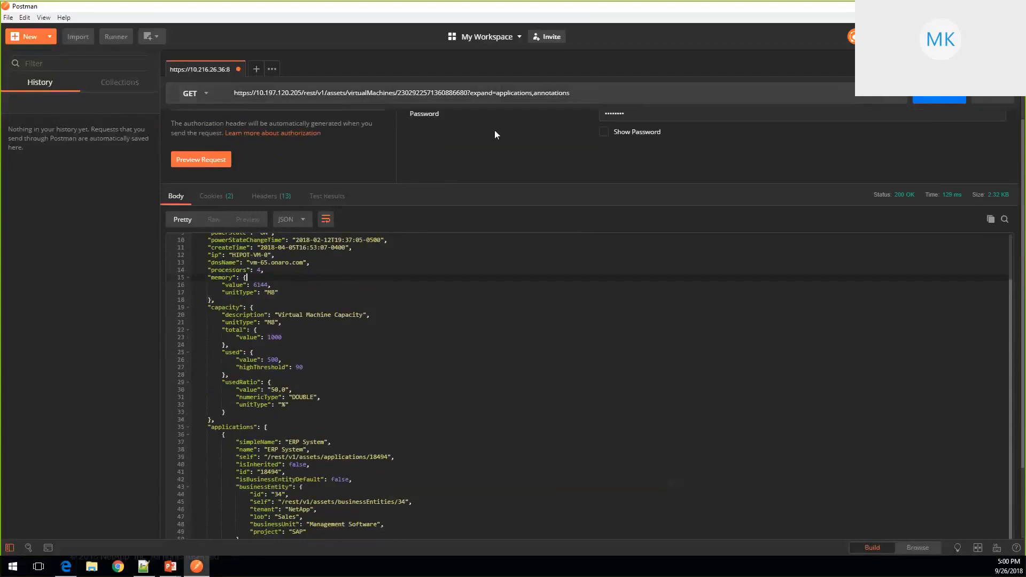
# - Highlight the expand parameter with its applications and annotations values in the virtual machine request URL
pyautogui.click(481, 97)
pyautogui.doubleClick(481, 94)
pyautogui.click(504, 93)
pyautogui.doubleClick(525, 93)
pyautogui.doubleClick(539, 93)
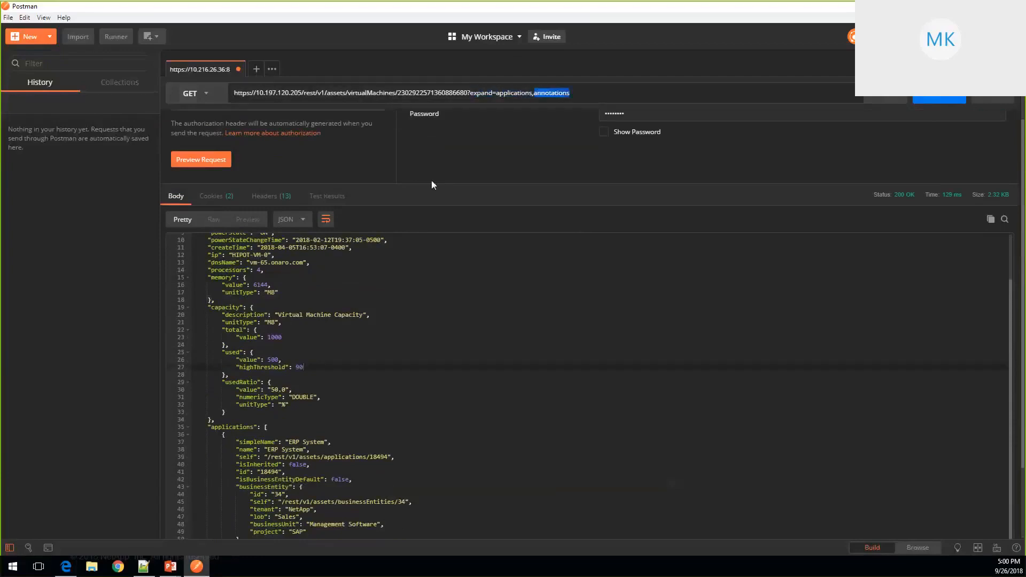
# - Find the applications and annotations sections of the response and highlight the annotations array
pyautogui.click(372, 303)
pyautogui.scroll(-3, 373, 307)
pyautogui.scroll(-3, 373, 307)
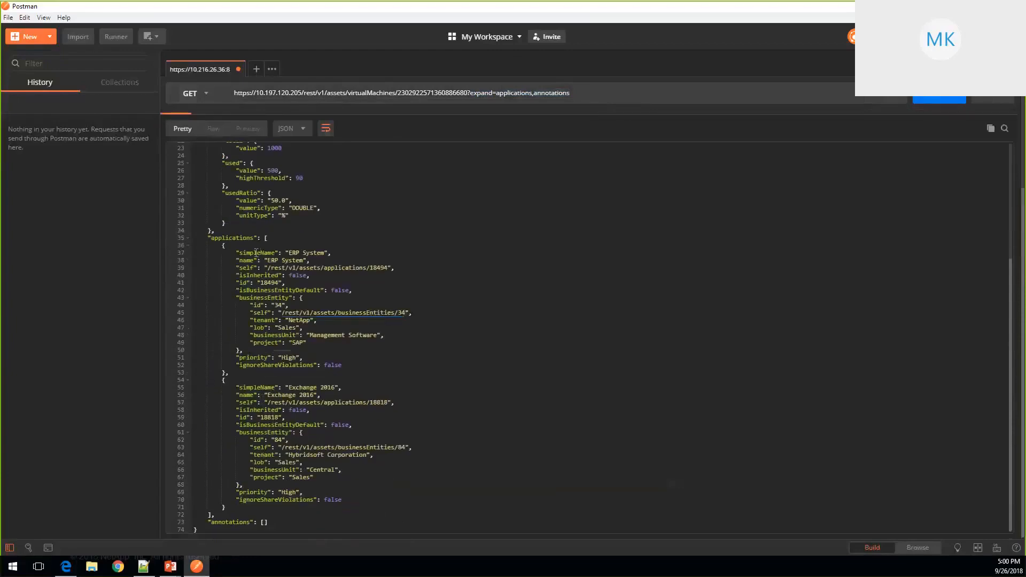
pyautogui.moveTo(219, 522); pyautogui.dragTo(274, 520)
pyautogui.click(422, 455)
# - Examine the ERP System and Exchange 2016 applications in the response, highlighting the business entity details of each
pyautogui.keyDown('shift'); pyautogui.click(337, 260); pyautogui.keyUp('shift')
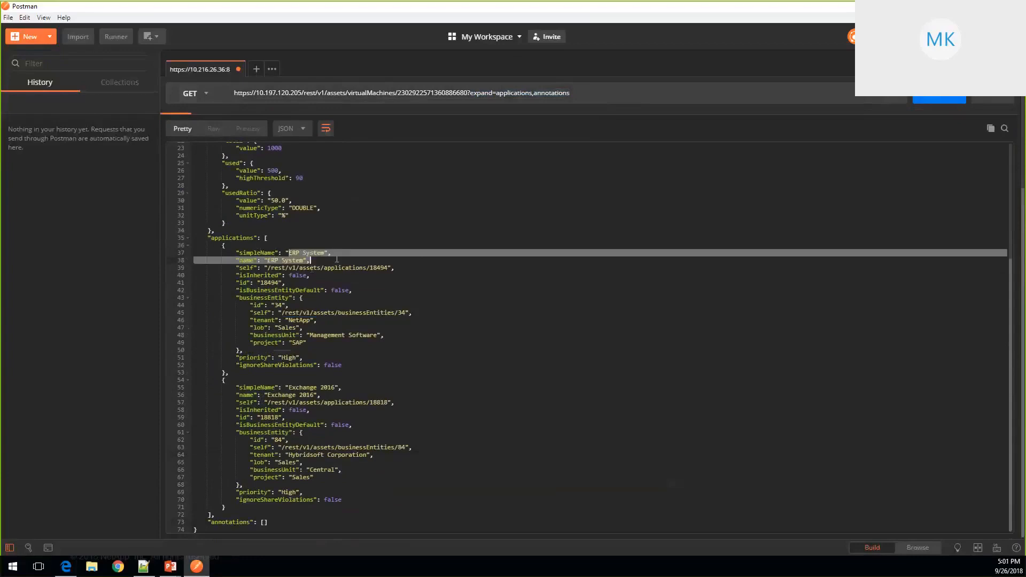
pyautogui.click(355, 291)
pyautogui.moveTo(247, 320); pyautogui.dragTo(313, 345)
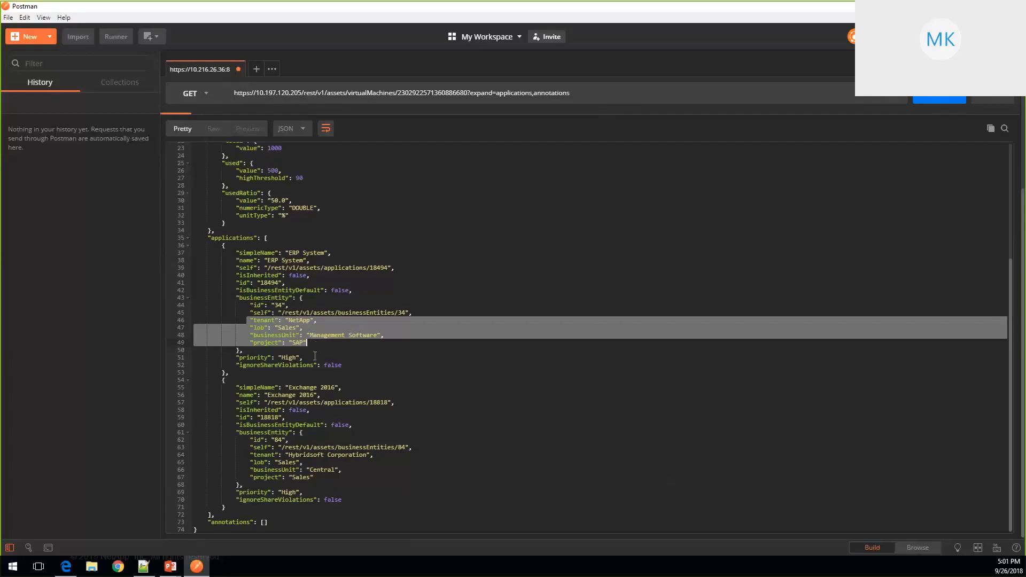
pyautogui.click(315, 353)
pyautogui.moveTo(250, 444); pyautogui.dragTo(323, 483)
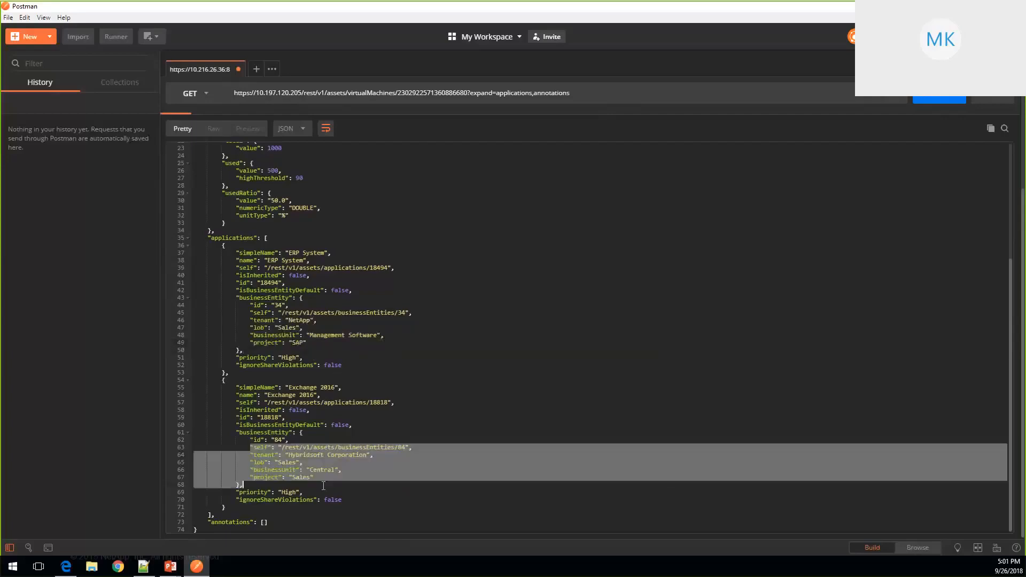
pyautogui.click(506, 471)
pyautogui.scroll(2, 370, 507)
pyautogui.scroll(5, 370, 507)
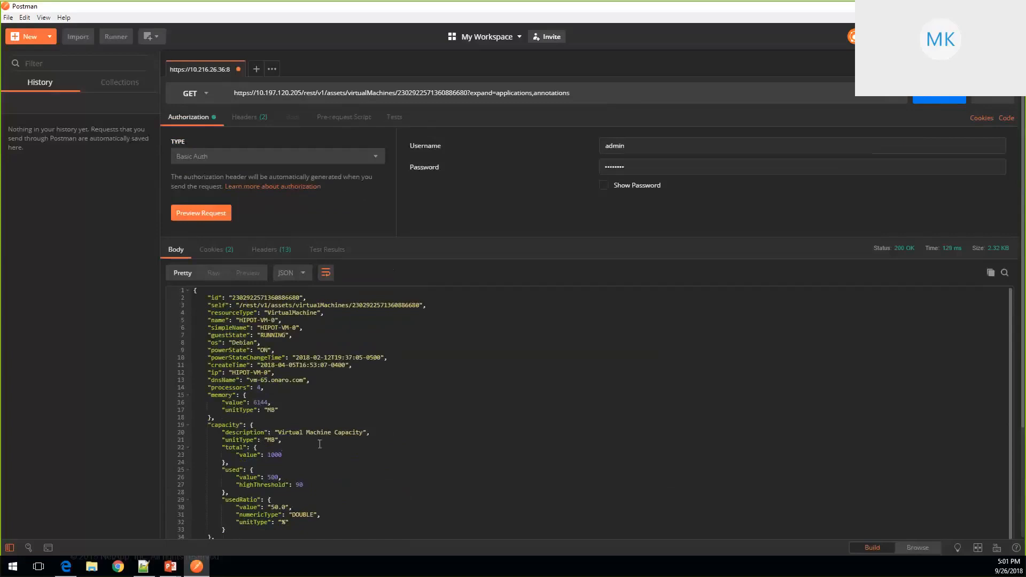
pyautogui.scroll(-6, 319, 445)
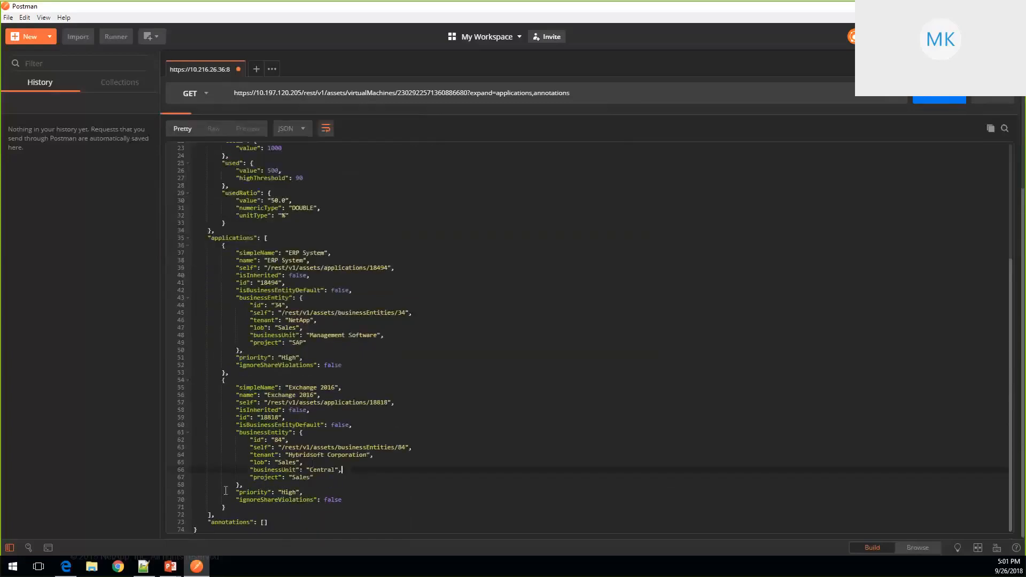
# - Switch back to OnCommand Insight in the browser, open the annotations list and look through both of its pages
pyautogui.click(67, 573)
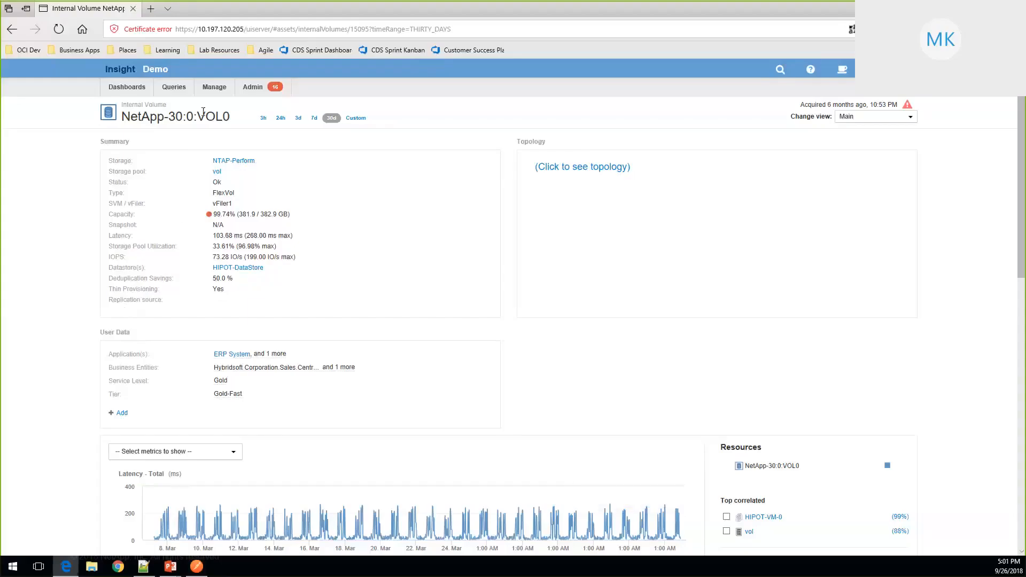
pyautogui.click(214, 88)
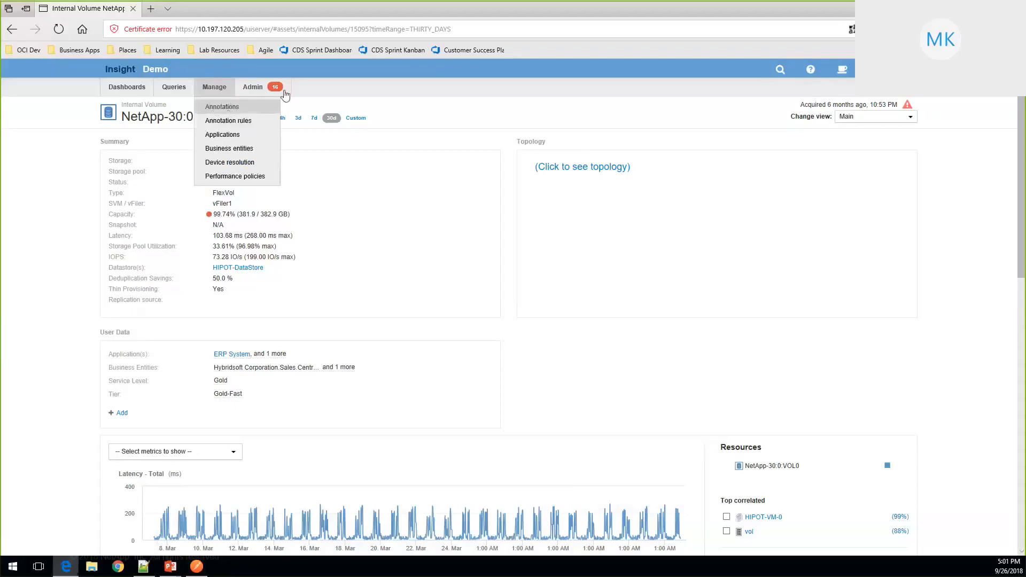
pyautogui.click(222, 107)
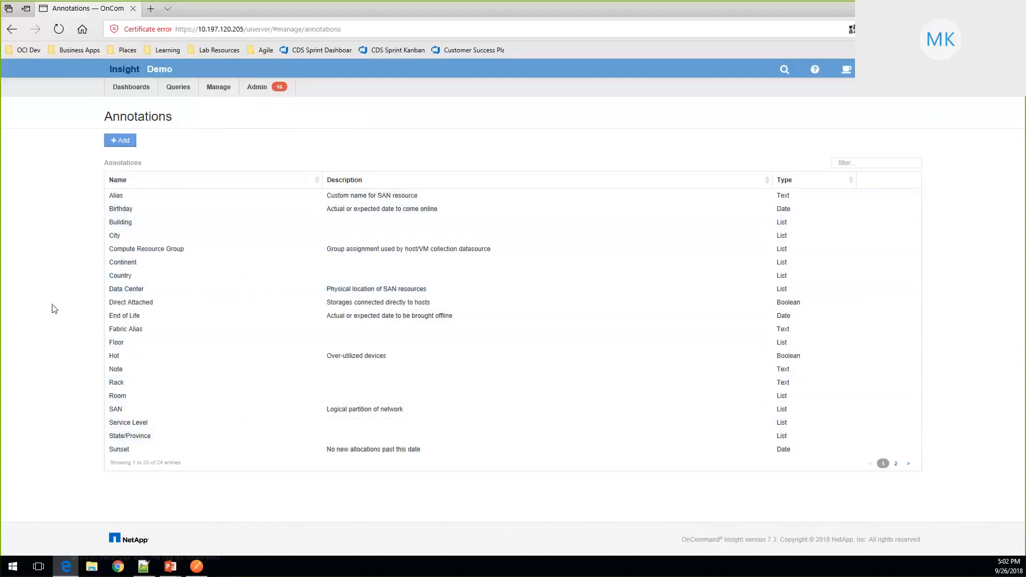
pyautogui.click(897, 463)
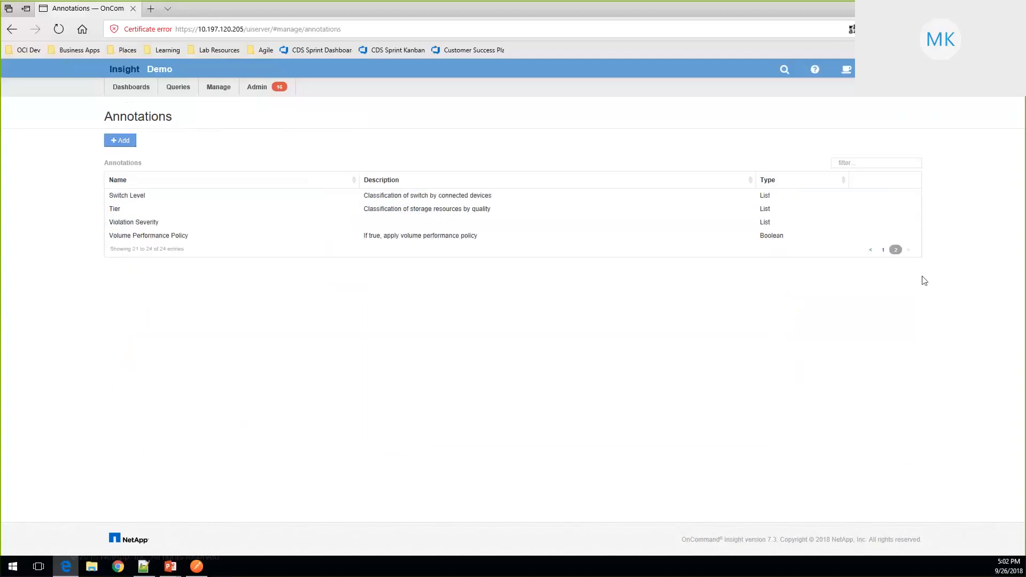
pyautogui.click(883, 250)
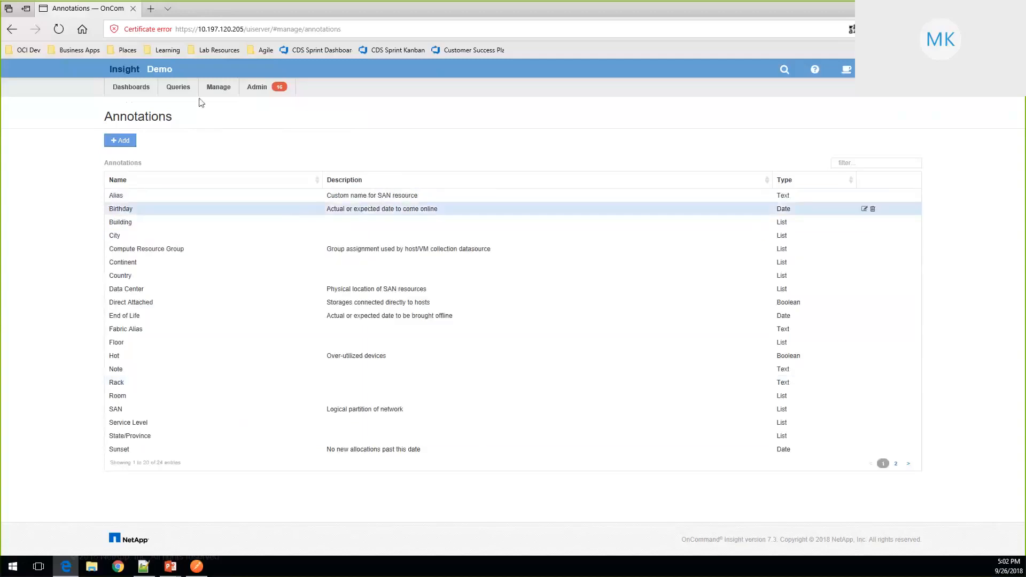
# - Glance at the available queries without opening one, and review the second page of annotations again before returning to the first
pyautogui.click(179, 87)
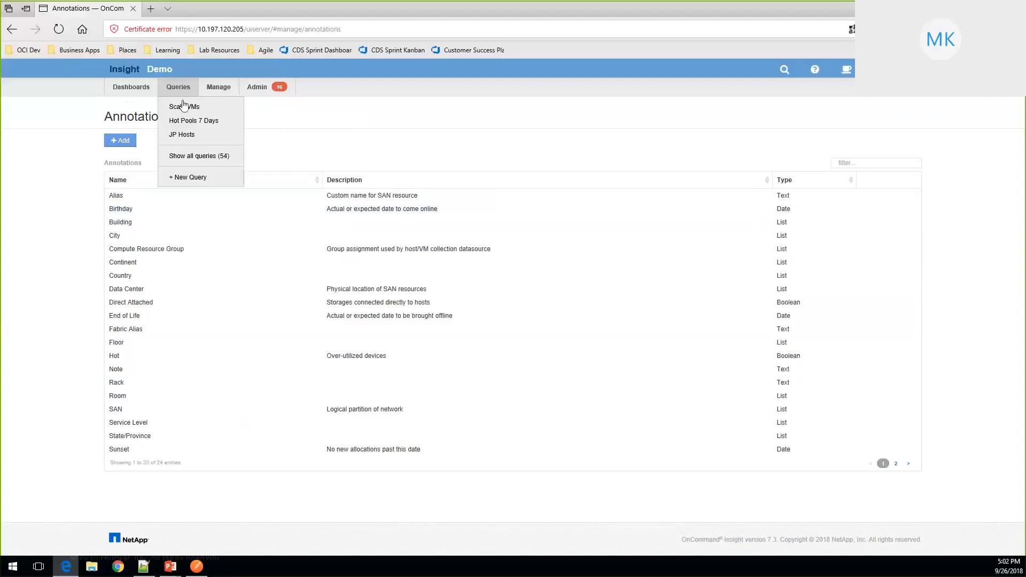
pyautogui.click(312, 156)
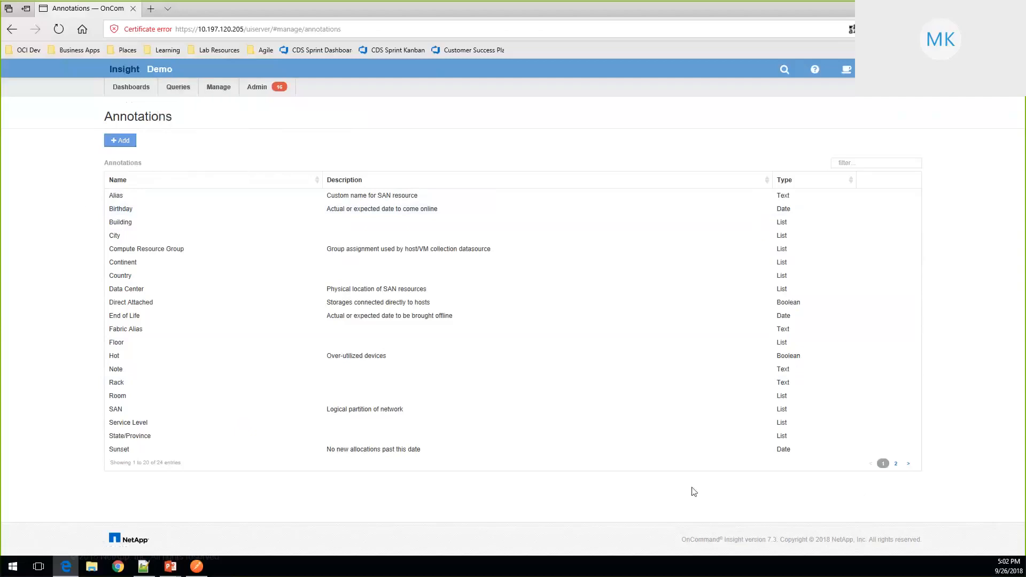
pyautogui.click(165, 373)
pyautogui.click(896, 464)
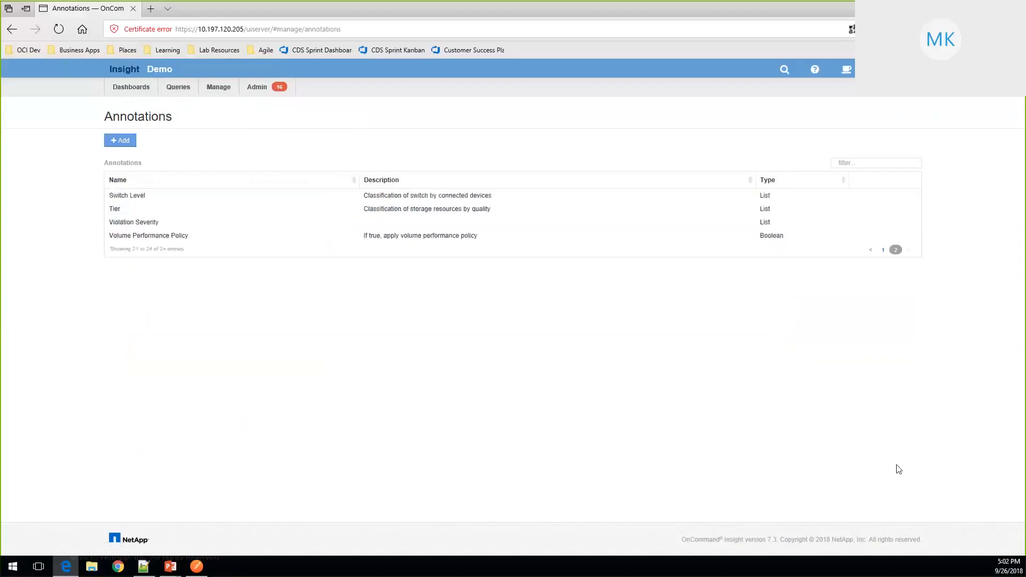
pyautogui.click(884, 250)
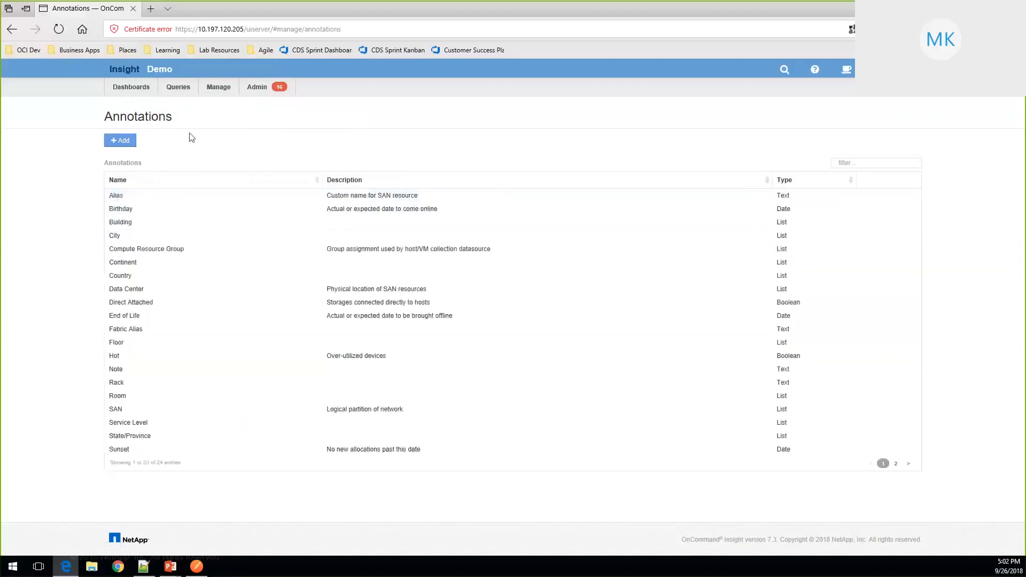
# - Inspect the Hot annotation's row, open its definition for editing and cancel without changes
pyautogui.click(210, 359)
pyautogui.moveTo(326, 356); pyautogui.dragTo(441, 359)
pyautogui.moveTo(108, 357); pyautogui.dragTo(517, 358)
pyautogui.click(518, 358)
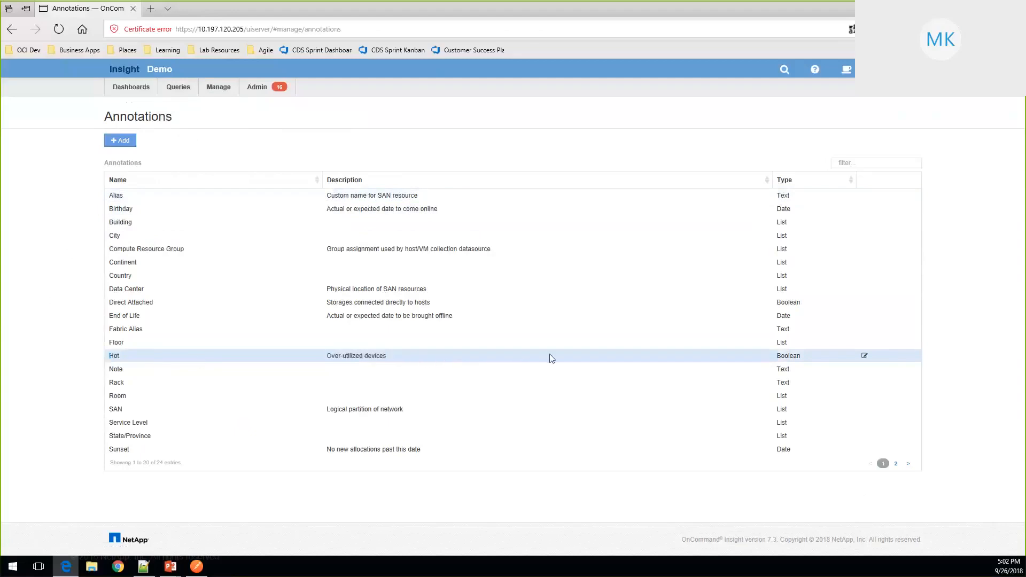
pyautogui.doubleClick(800, 357)
pyautogui.click(866, 357)
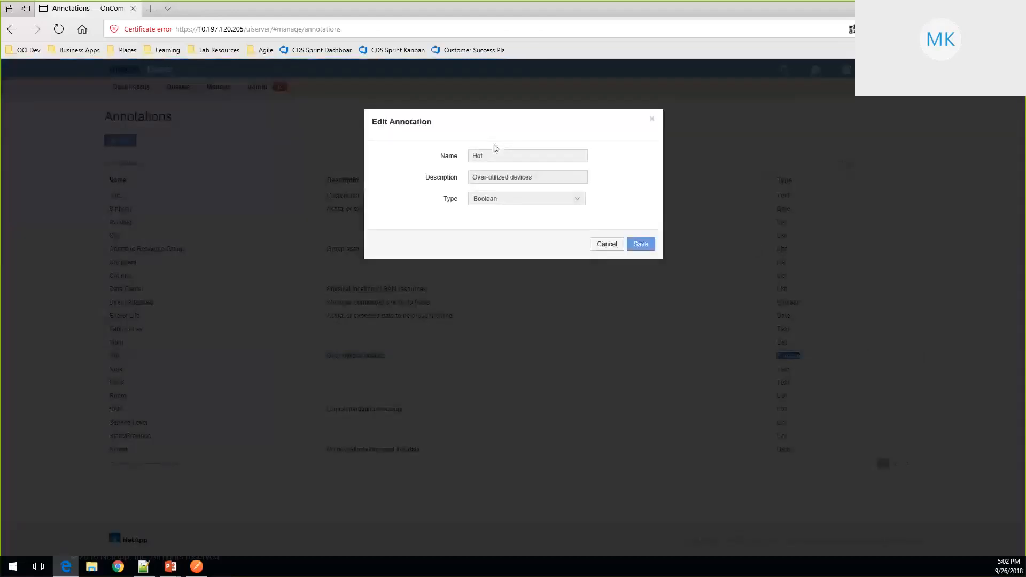
pyautogui.click(607, 244)
# - Highlight the Hot annotation's name and description in the list and clear the highlighting
pyautogui.moveTo(108, 357); pyautogui.dragTo(747, 351)
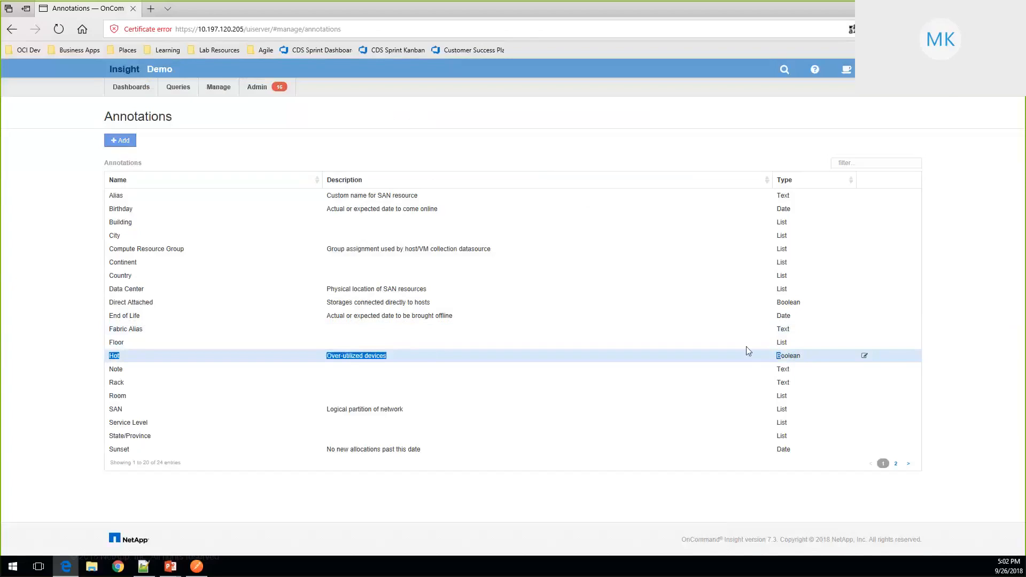
pyautogui.click(78, 339)
pyautogui.tripleClick(399, 362)
pyautogui.click(390, 359)
pyautogui.moveTo(390, 360); pyautogui.dragTo(87, 353)
pyautogui.click(37, 216)
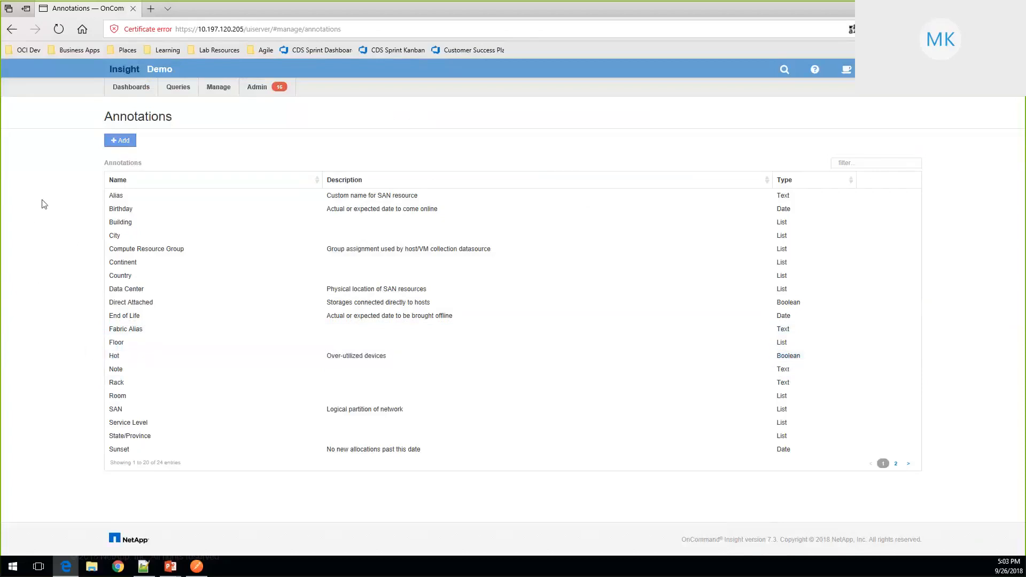
# - Open the saved Hot Pools 7 Days query
pyautogui.click(215, 87)
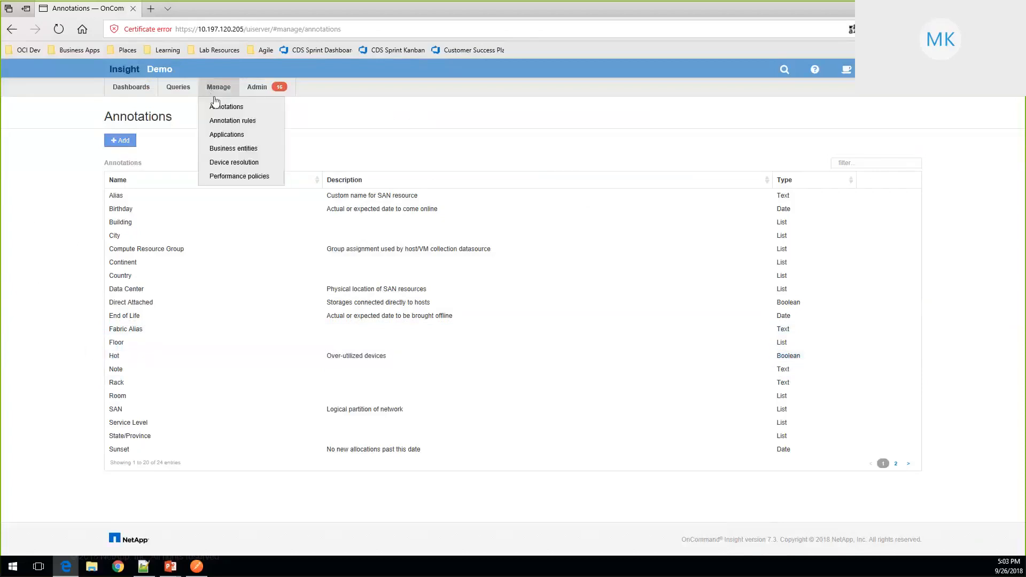
pyautogui.click(180, 93)
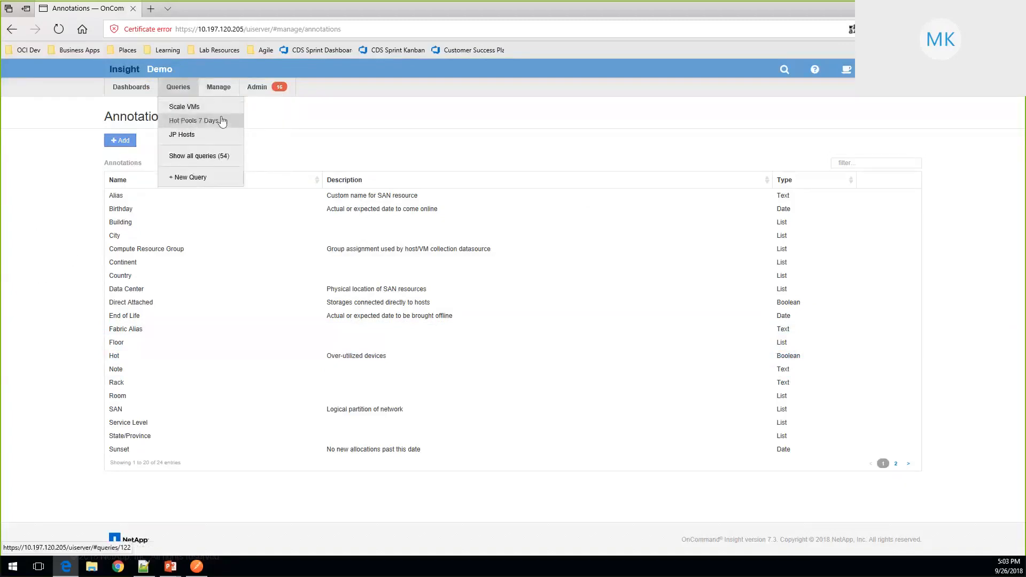
pyautogui.click(193, 125)
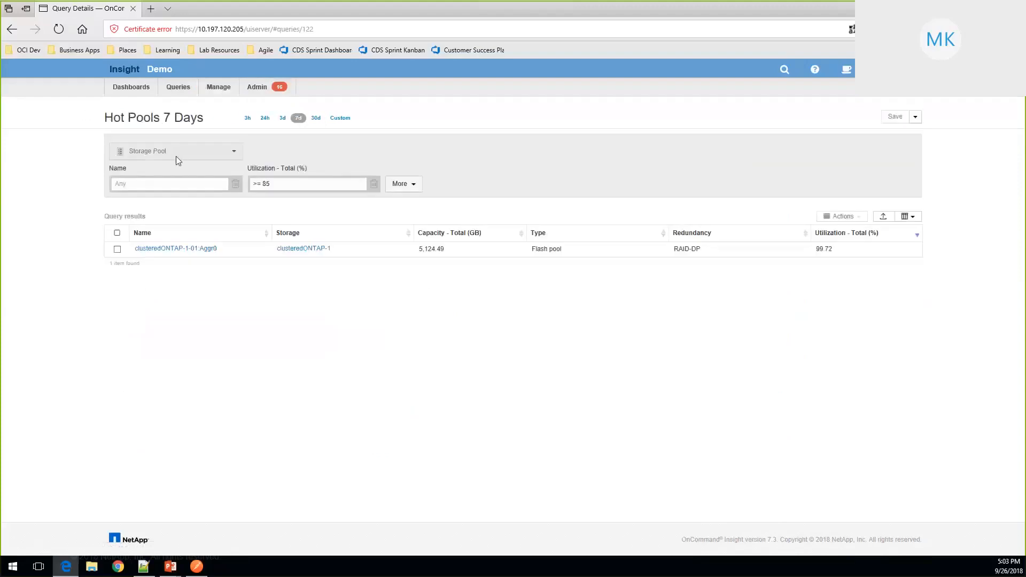
# - Clear the minimum from the Hot Pools 7 Days query's Utilization - Total filter and browse the unfiltered storage pools
pyautogui.click(297, 184)
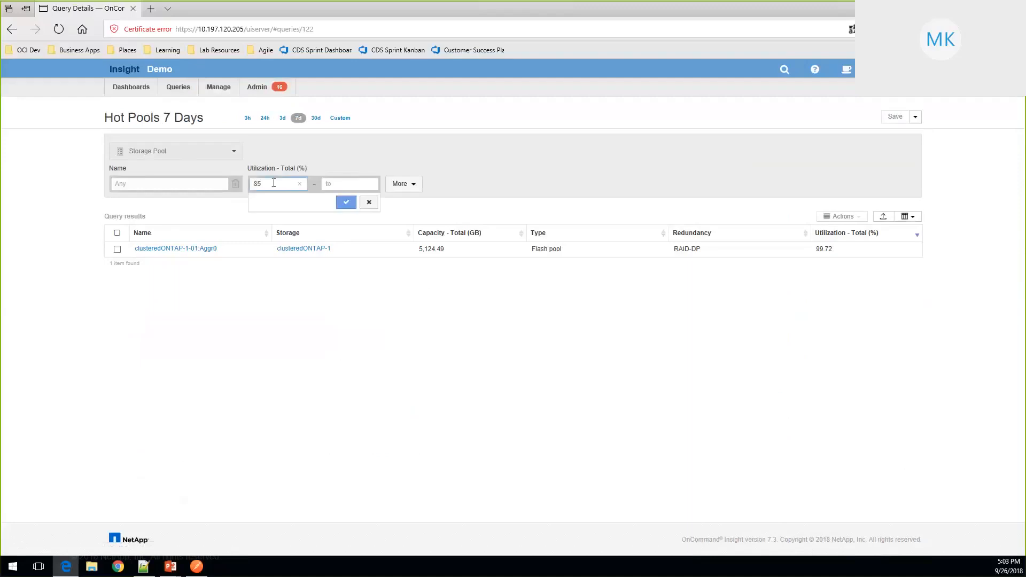
pyautogui.click(168, 218)
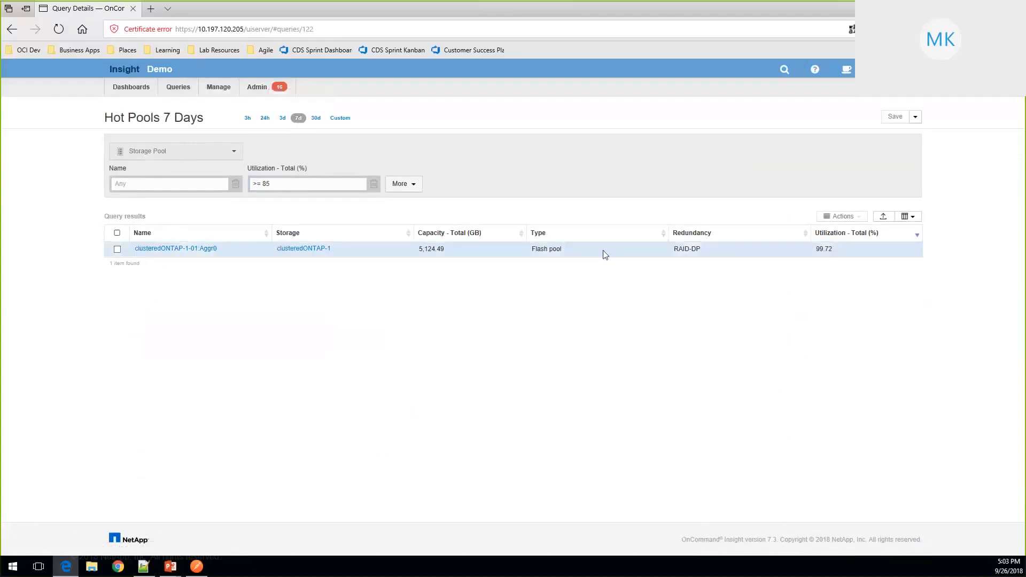
pyautogui.click(265, 181)
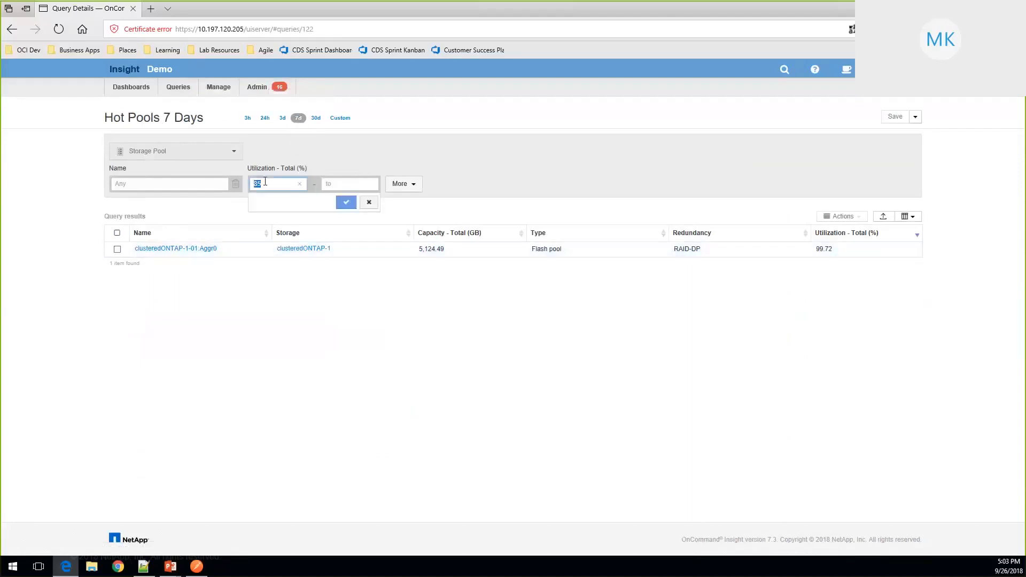
pyautogui.press('BackSpace')
pyautogui.click(347, 202)
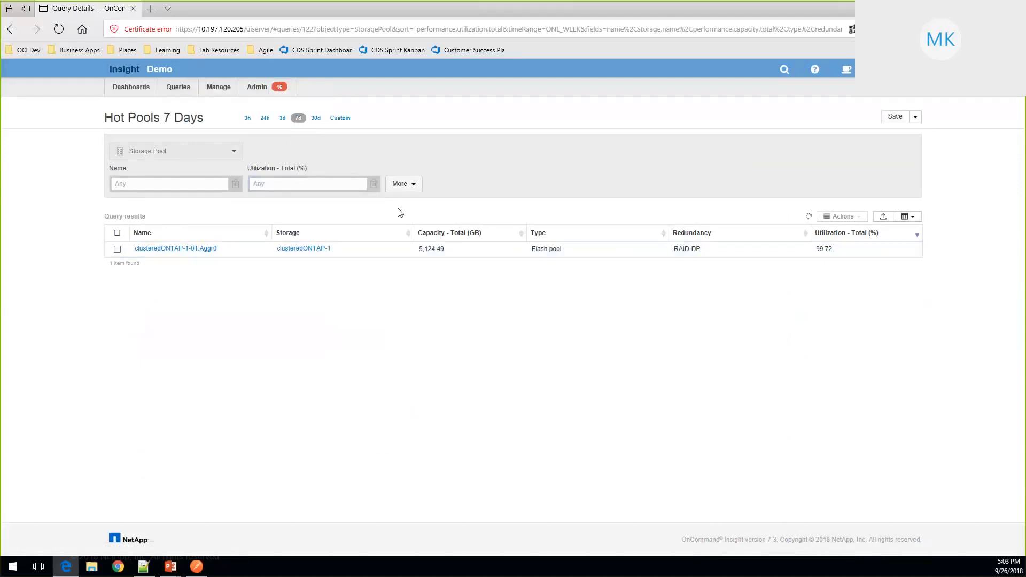
pyautogui.scroll(-4, 534, 333)
pyautogui.scroll(-5, 534, 338)
pyautogui.scroll(-3, 532, 342)
pyautogui.scroll(-9, 531, 342)
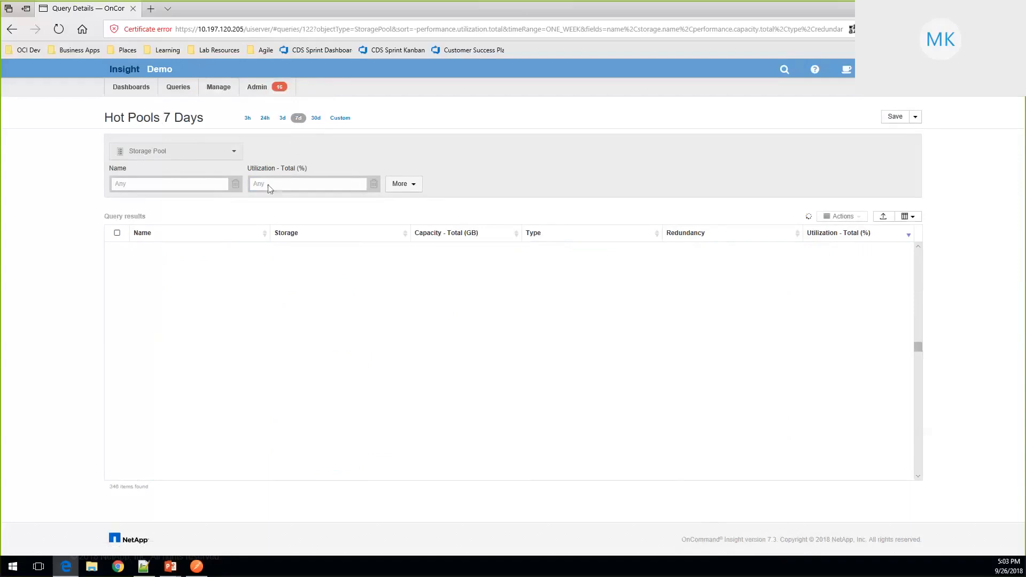
# - Set the minimum of the query's Utilization - Total filter to 85 and save the query
pyautogui.click(288, 184)
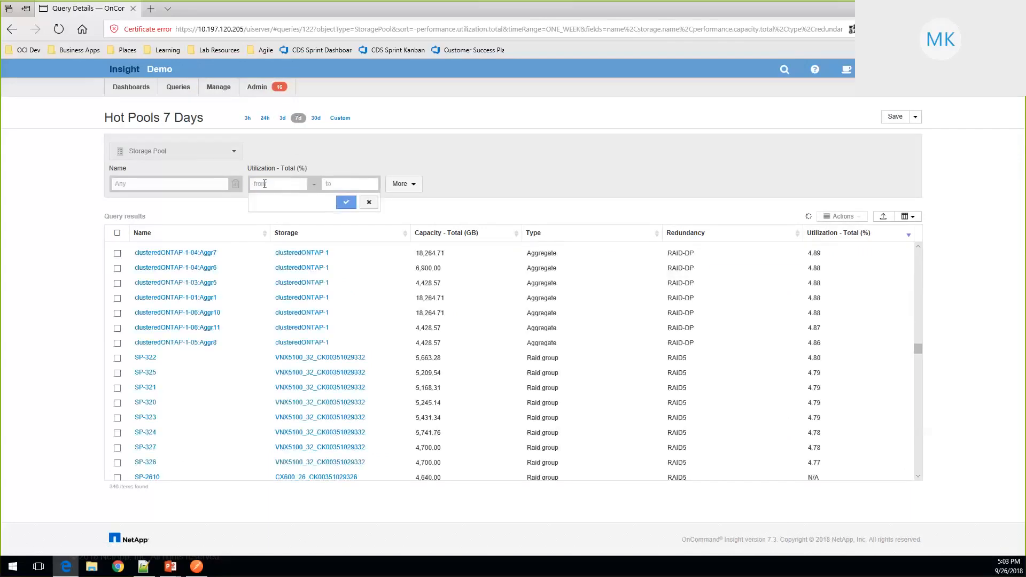
pyautogui.write('85')
pyautogui.press('Return')
pyautogui.hotkey('ctrl', 's')
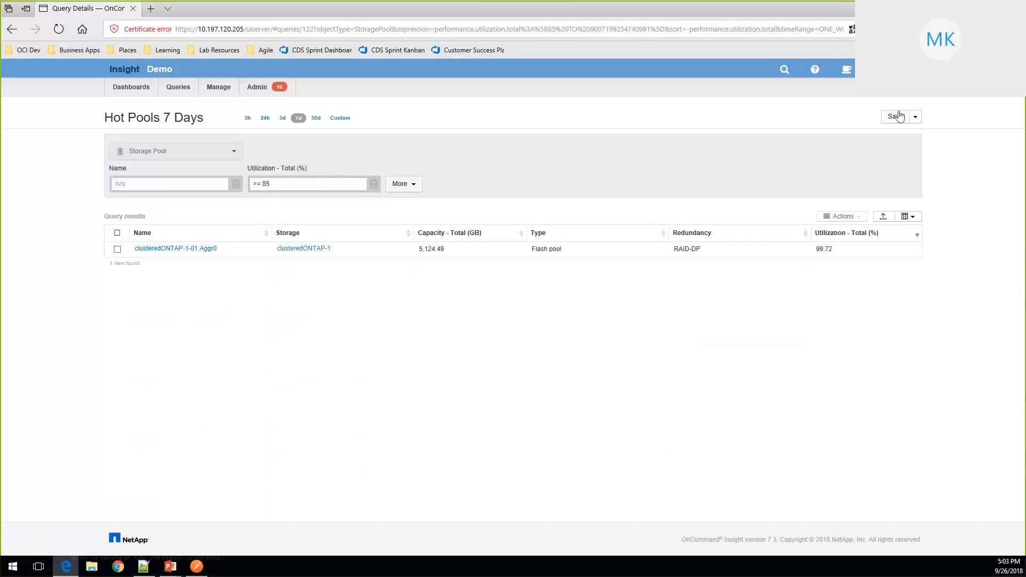
# - Delete the Hot Storage Pools rule from the annotation rules
pyautogui.click(215, 88)
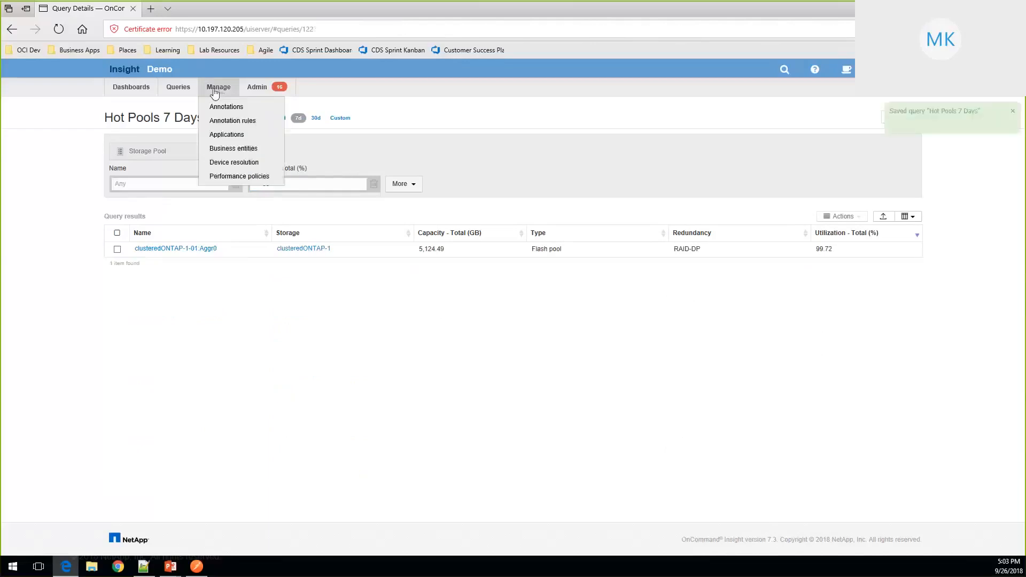
pyautogui.click(231, 120)
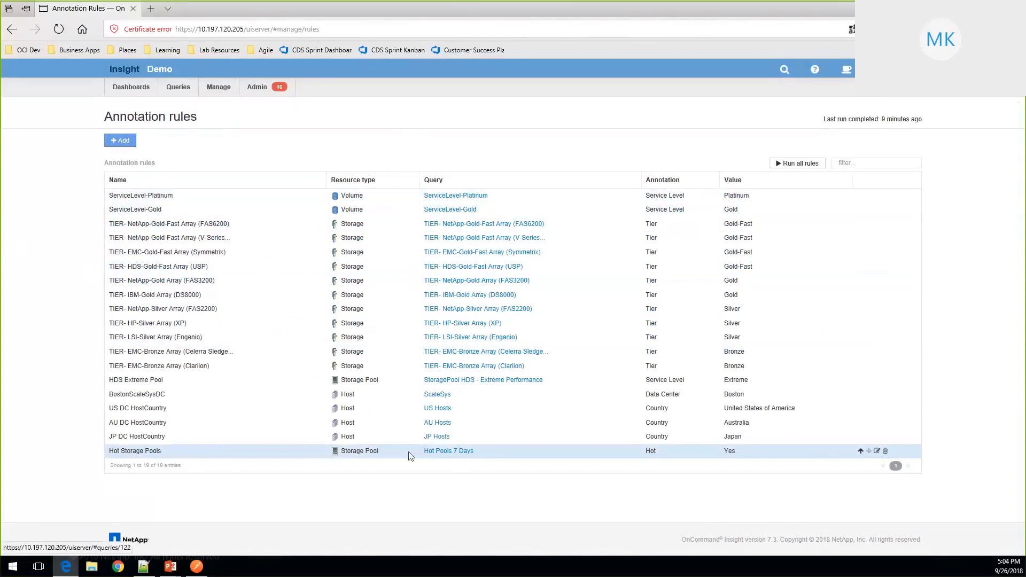
pyautogui.click(886, 451)
pyautogui.click(646, 147)
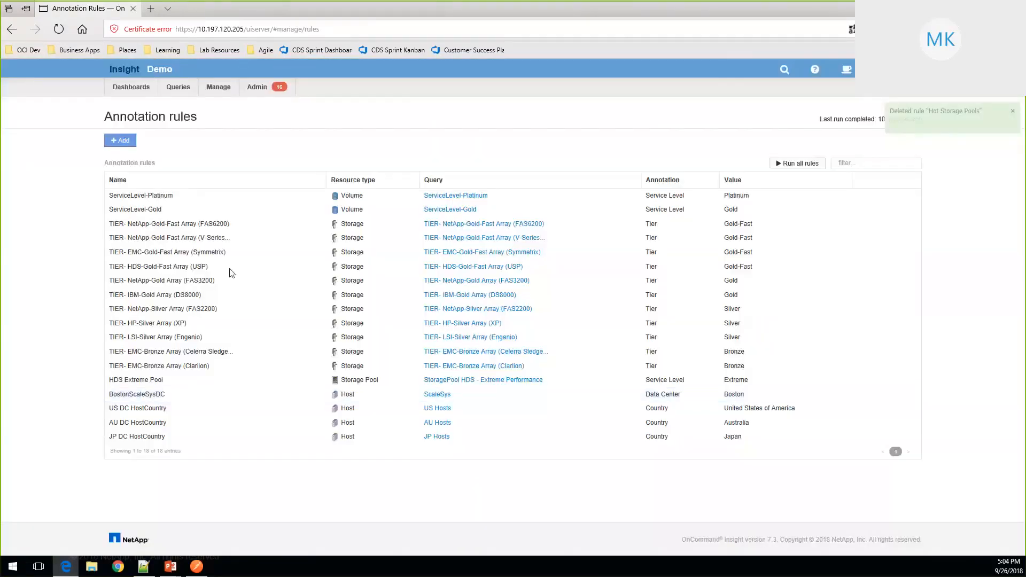
# - Start a new annotation rule named Hot Pools based on the Hot Pools 7 Days query
pyautogui.click(127, 140)
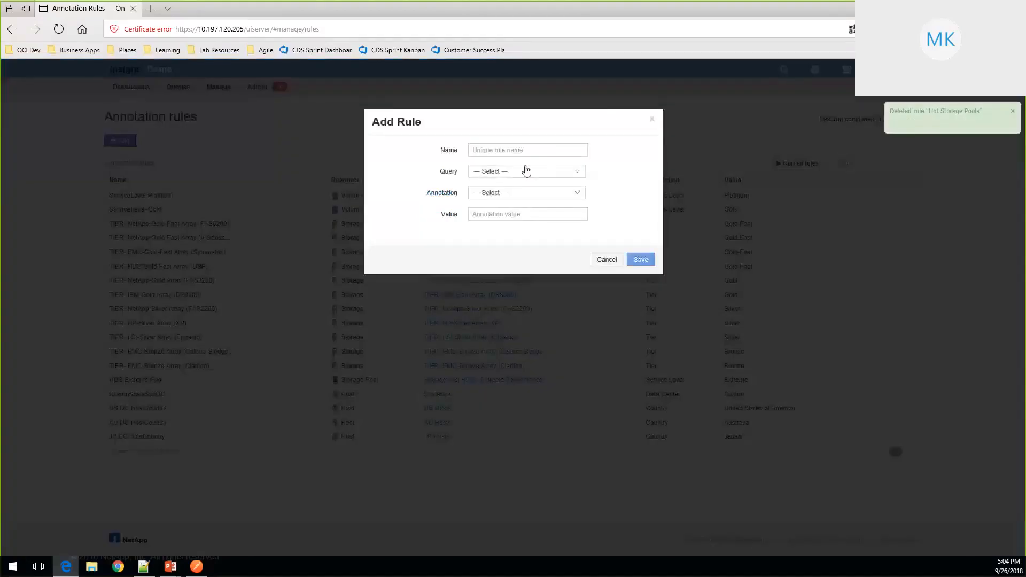
pyautogui.click(515, 150)
pyautogui.write('Hot Pools')
pyautogui.press('Tab')
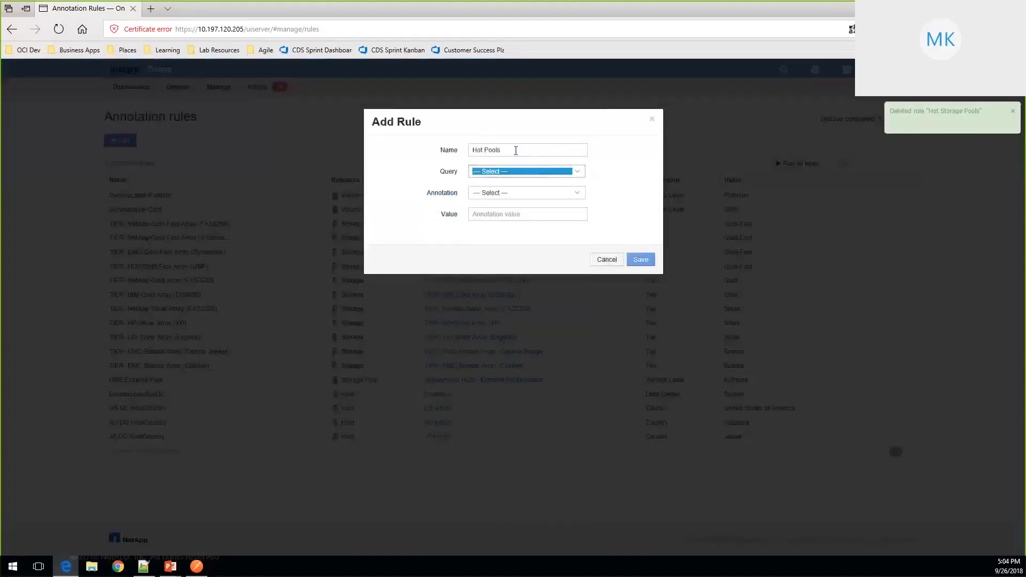
pyautogui.click(578, 170)
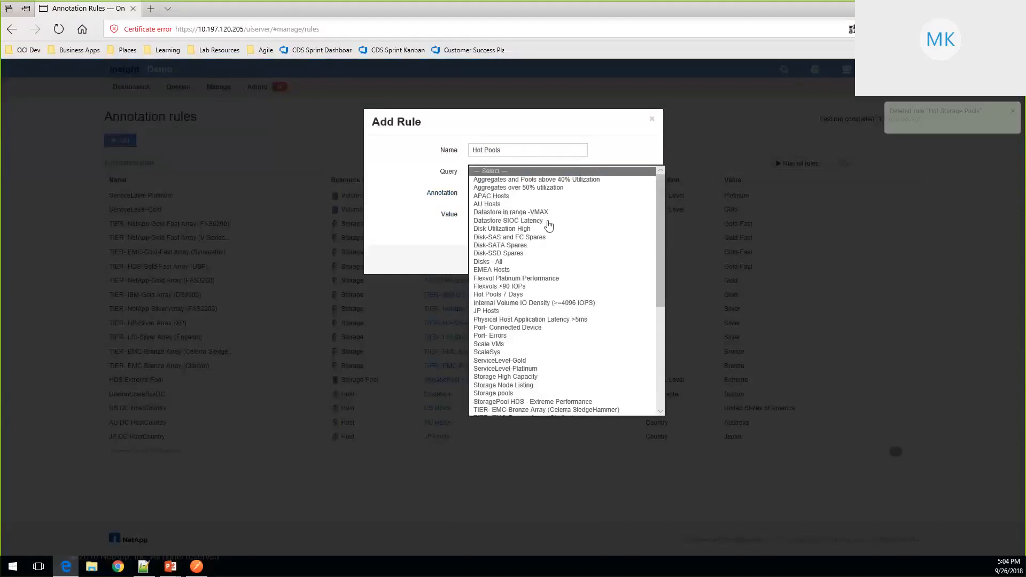
pyautogui.scroll(-1, 565, 227)
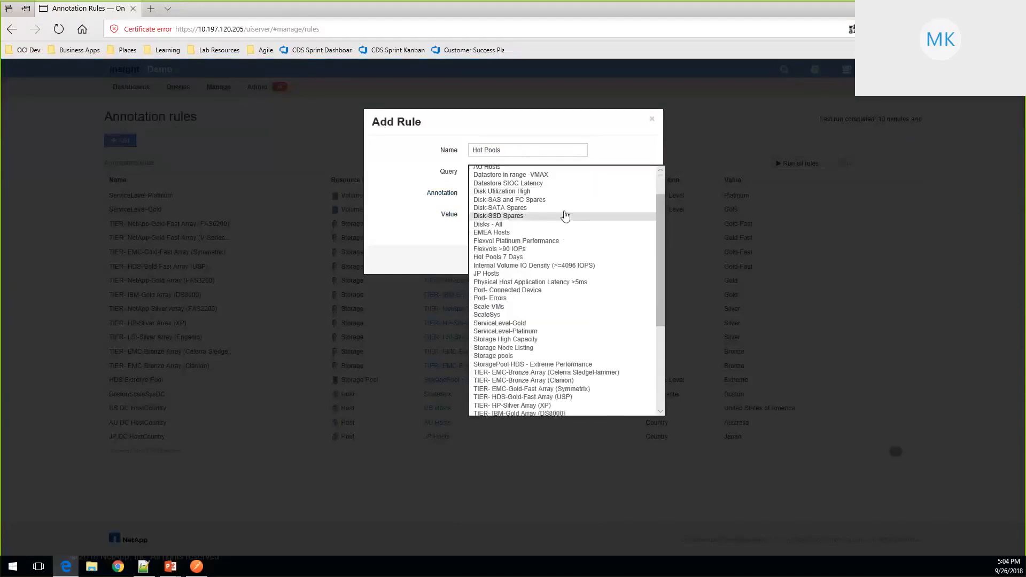
pyautogui.click(562, 257)
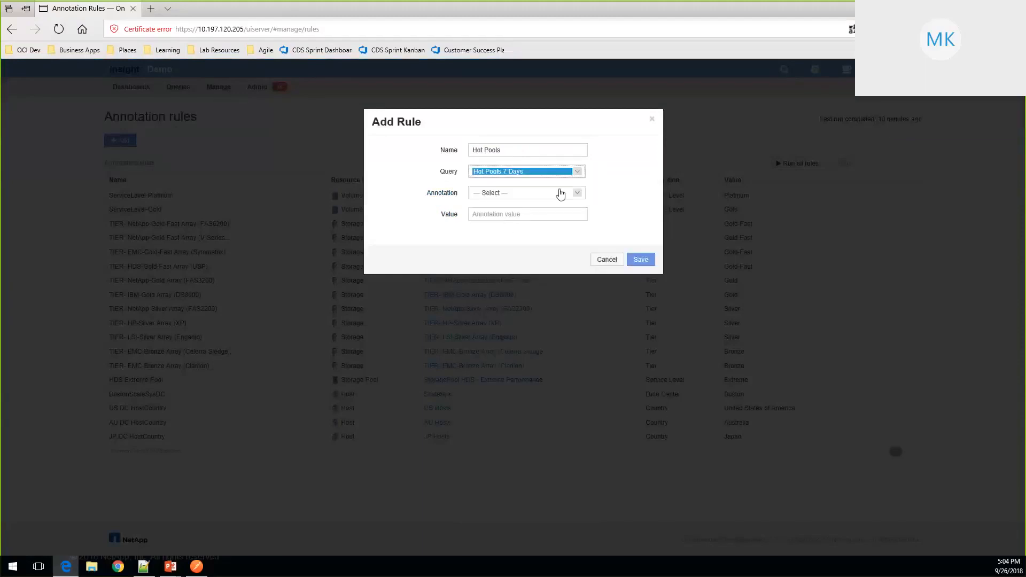
# - Save the new rule with annotation Hot set to Yes, and run all annotation rules
pyautogui.click(560, 194)
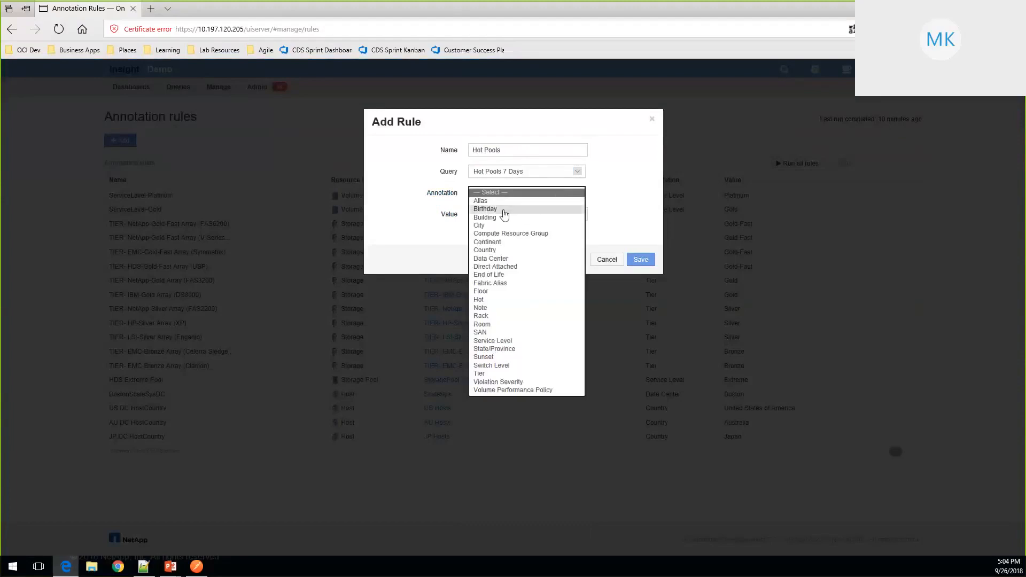
pyautogui.click(513, 301)
pyautogui.click(541, 216)
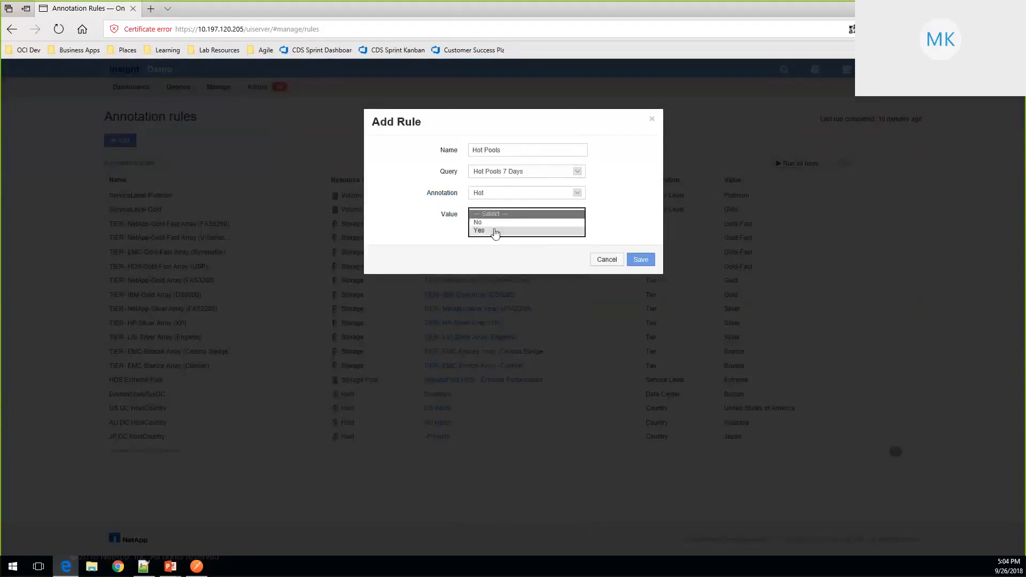
pyautogui.click(496, 231)
pyautogui.click(641, 259)
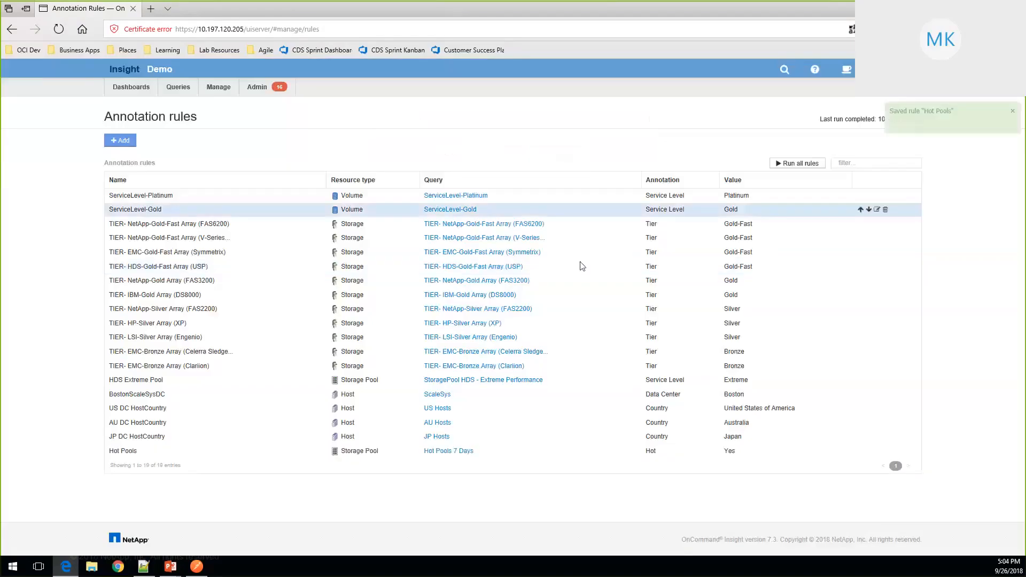
pyautogui.click(786, 164)
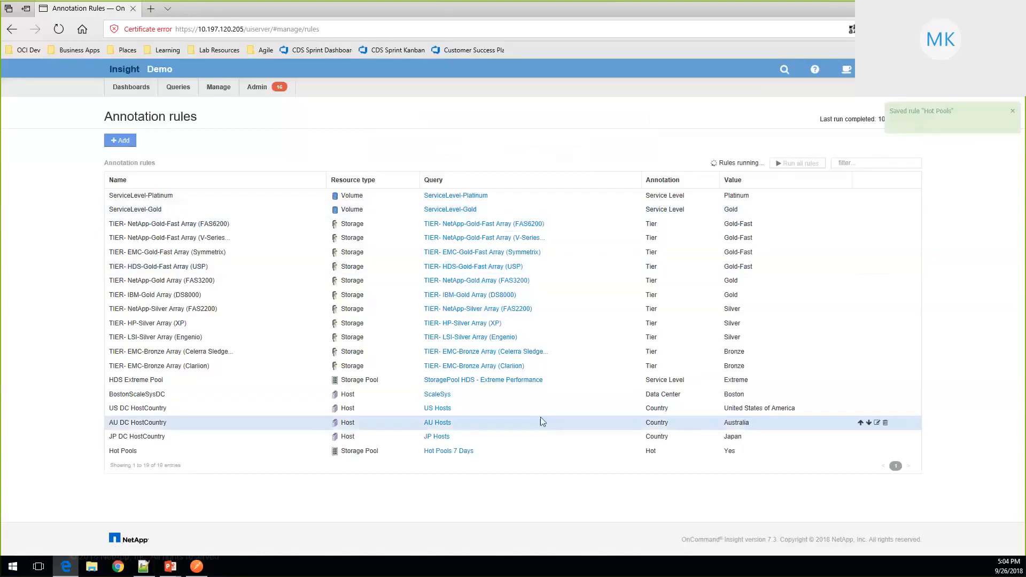
# - Open the performance policies and review the policies listed for each object type
pyautogui.click(249, 89)
pyautogui.moveTo(215, 88)
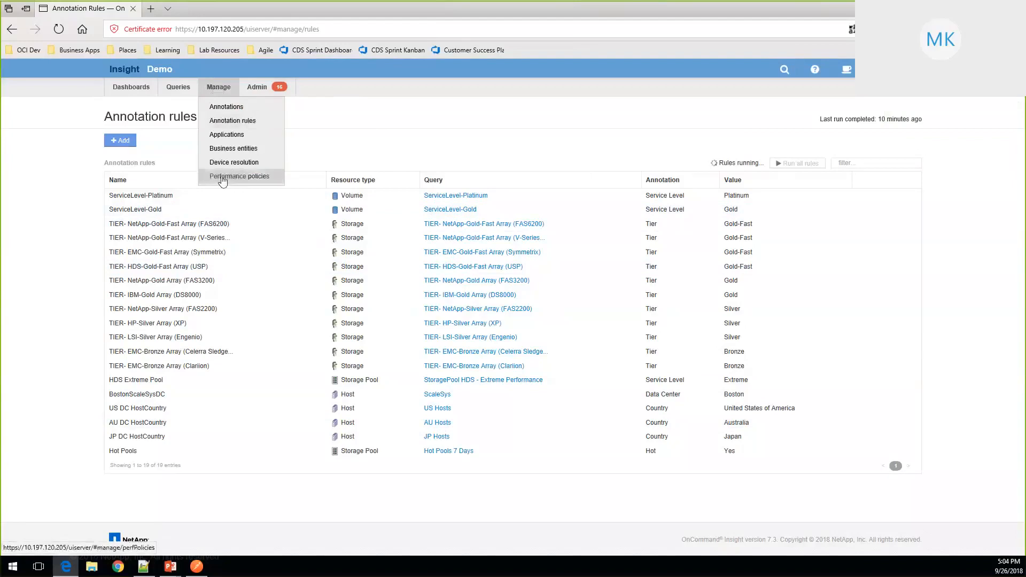
pyautogui.click(246, 181)
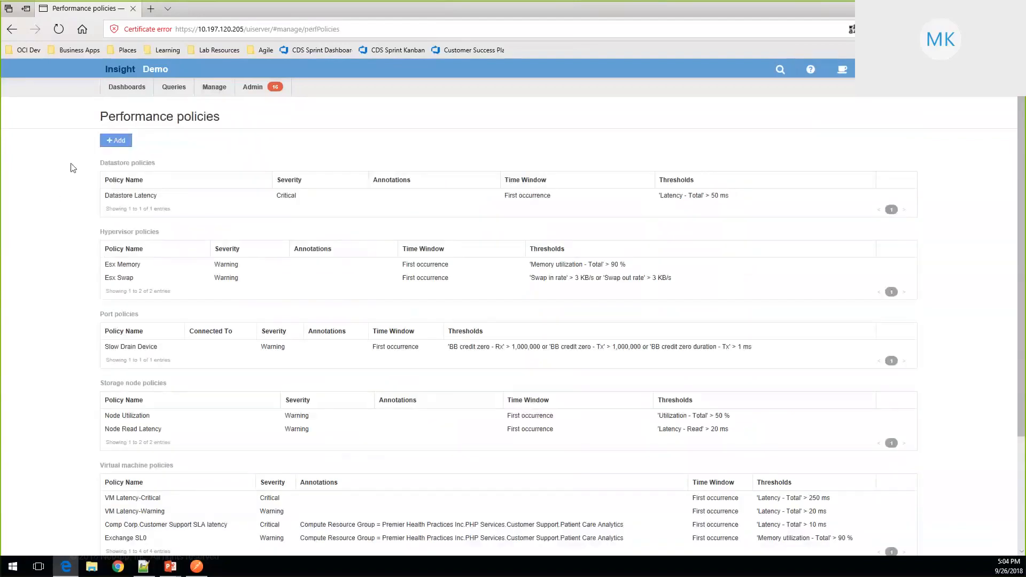
pyautogui.scroll(-3, 74, 159)
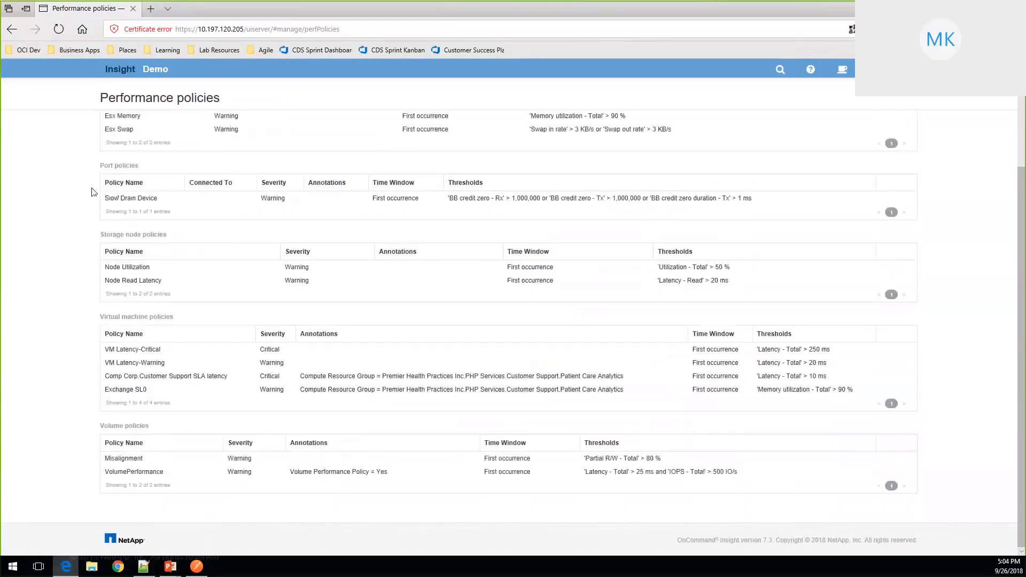
pyautogui.scroll(3, 93, 193)
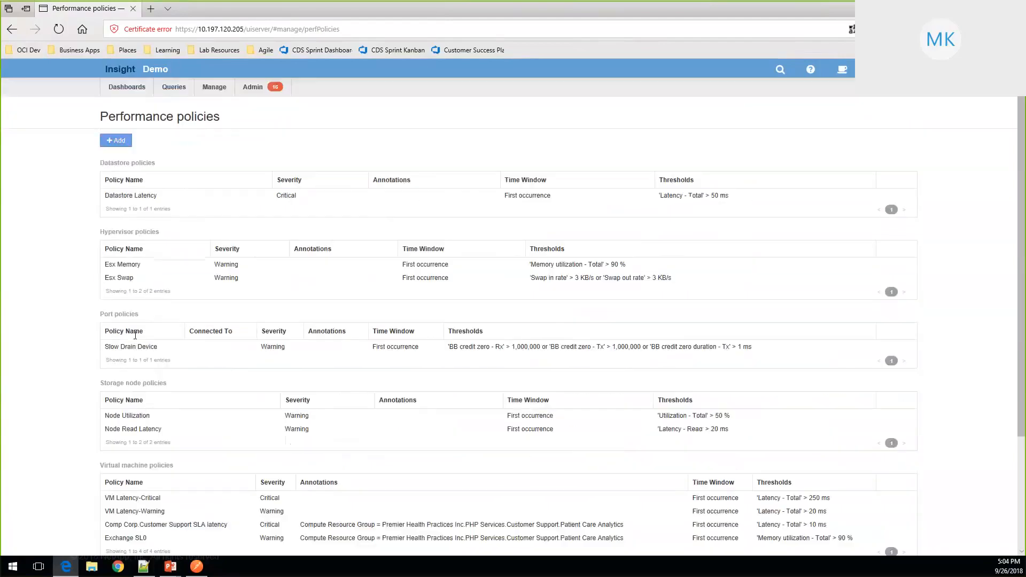
# - Start a new performance policy named Storage Pool Latency that applies to storage pools
pyautogui.click(115, 140)
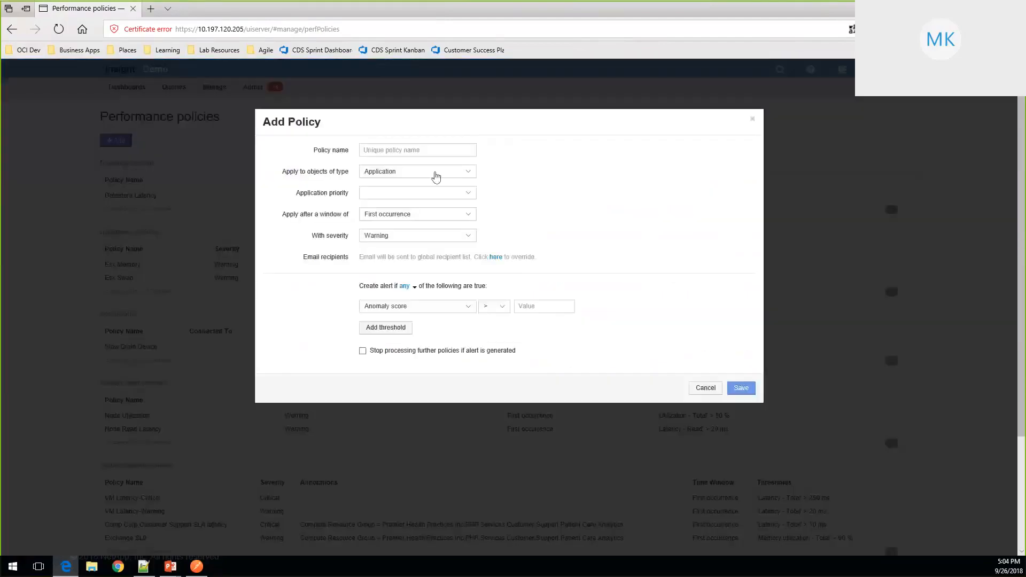
pyautogui.click(434, 172)
pyautogui.click(455, 245)
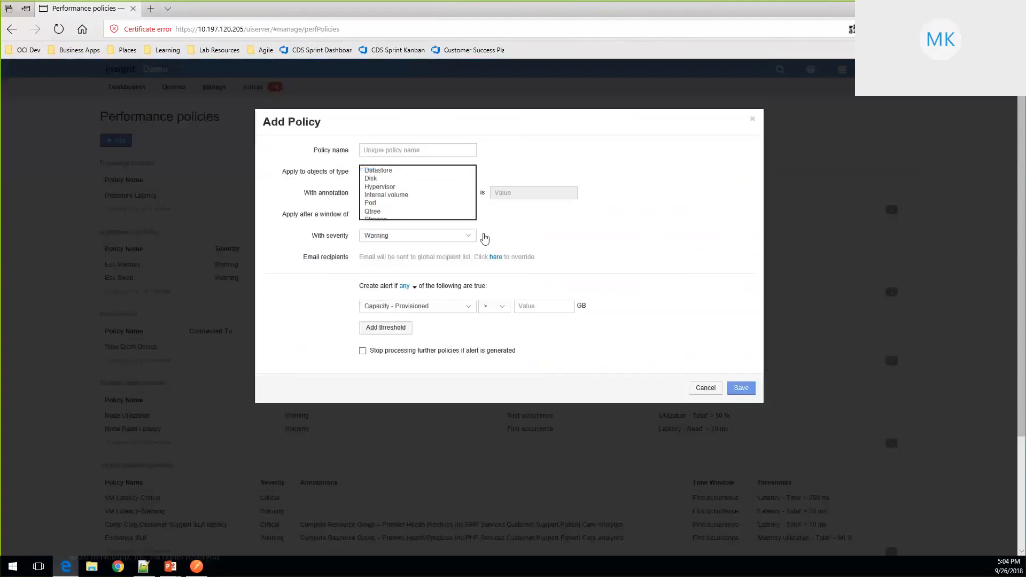
pyautogui.click(443, 153)
pyautogui.write('zs')
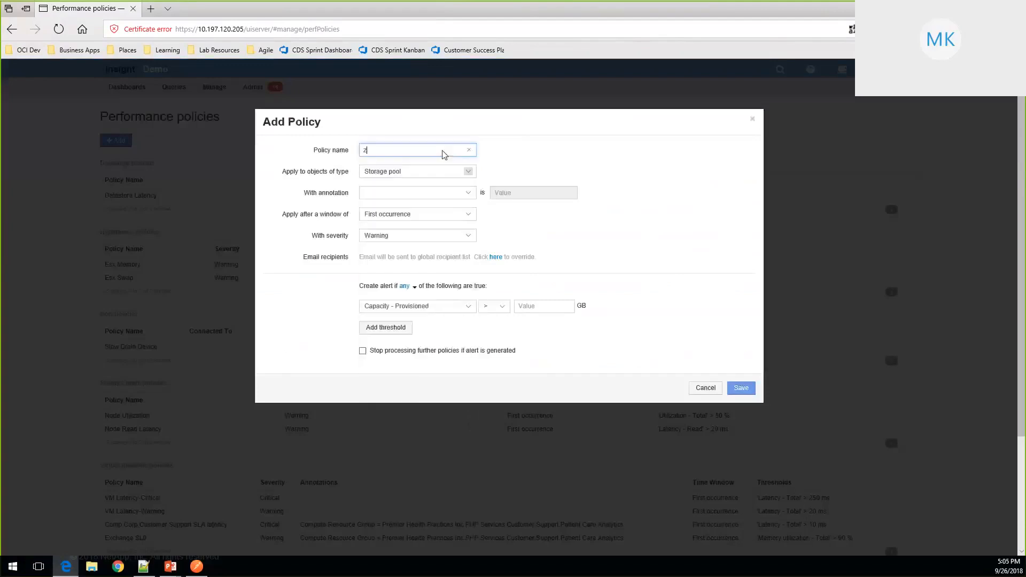
pyautogui.press('BackSpace')
pyautogui.press('BackSpace')
pyautogui.write('So')
pyautogui.press('BackSpace')
pyautogui.write('torage Pools')
pyautogui.press('BackSpace')
pyautogui.write('Latency')
pyautogui.press('Tab')
pyautogui.press('Tab')
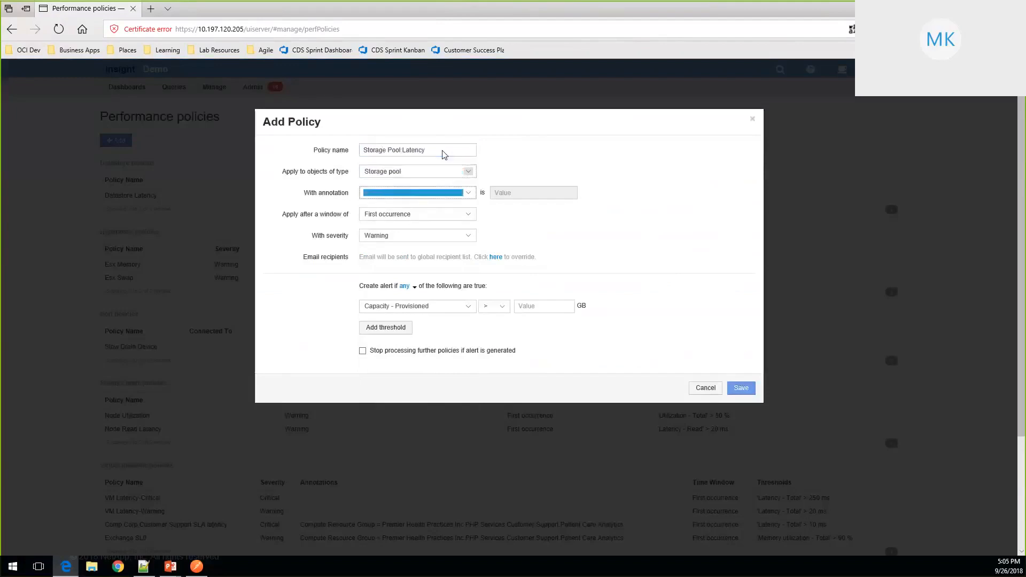
# - Restrict the policy to storage pools whose Hot annotation is No
pyautogui.press('h')
pyautogui.press('Tab')
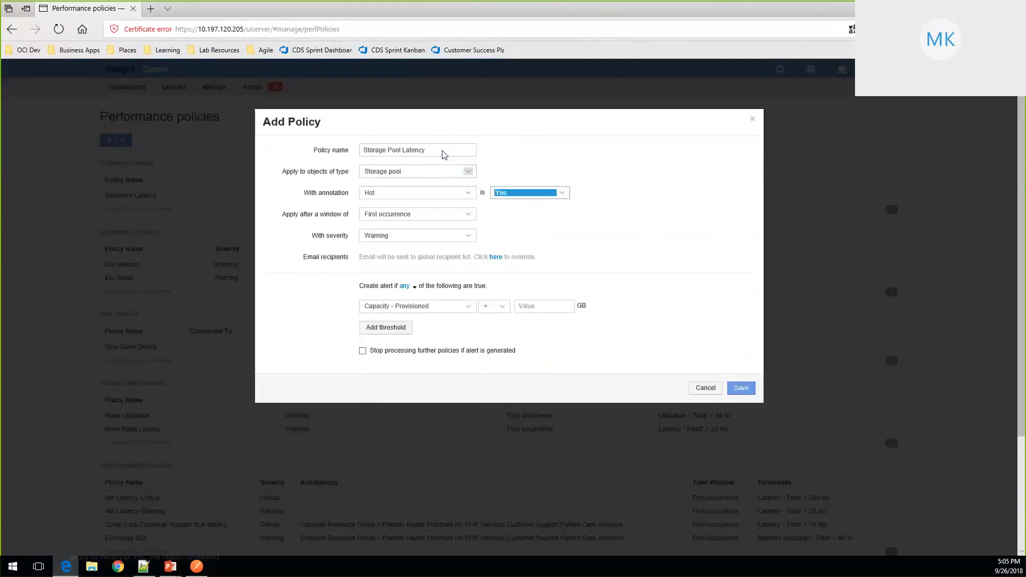
pyautogui.press('n')
pyautogui.click(500, 244)
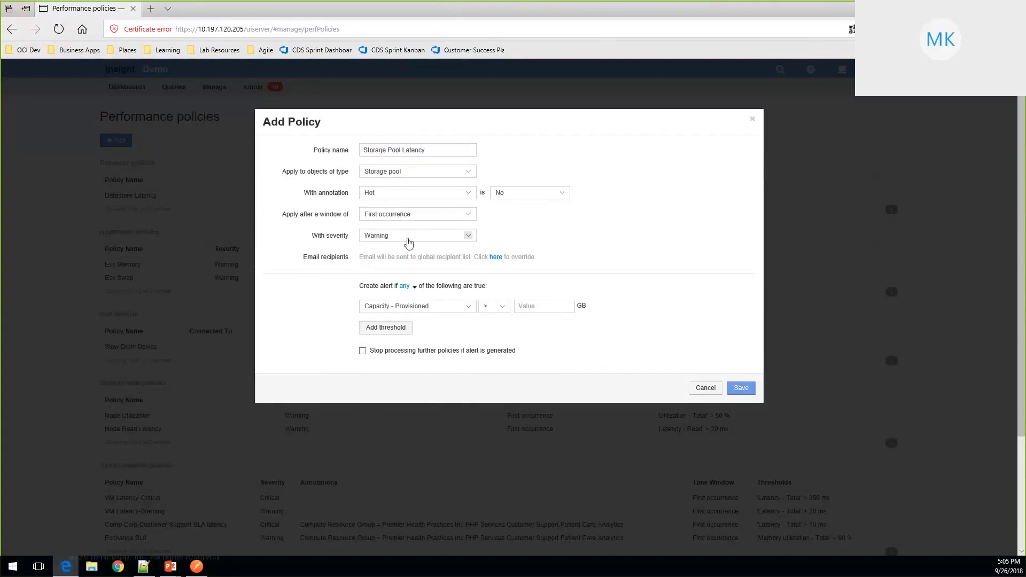
# - Set the policy's alert threshold to Utilization - Total greater than 75 % and save the policy
pyautogui.click(467, 308)
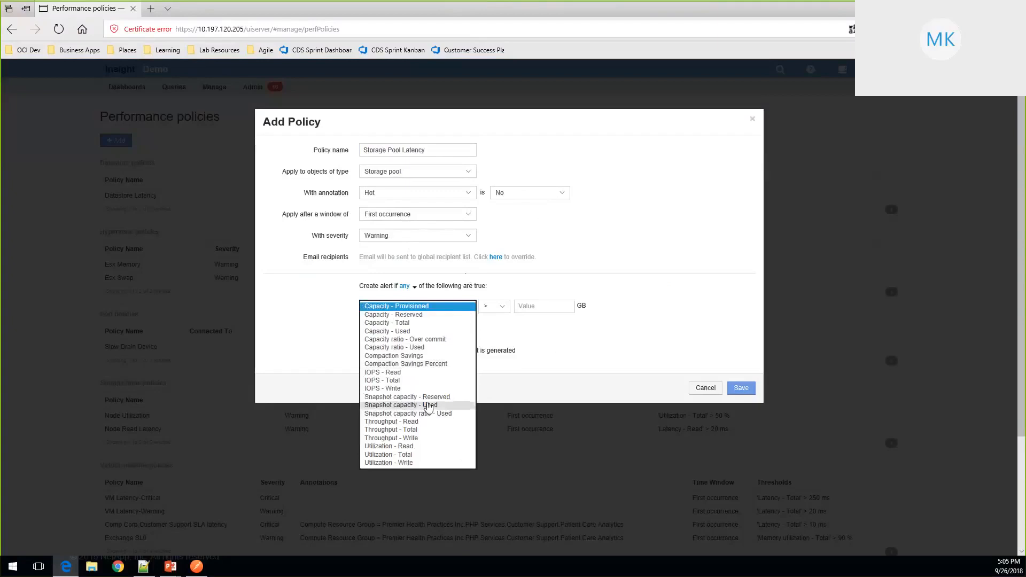
pyautogui.click(406, 455)
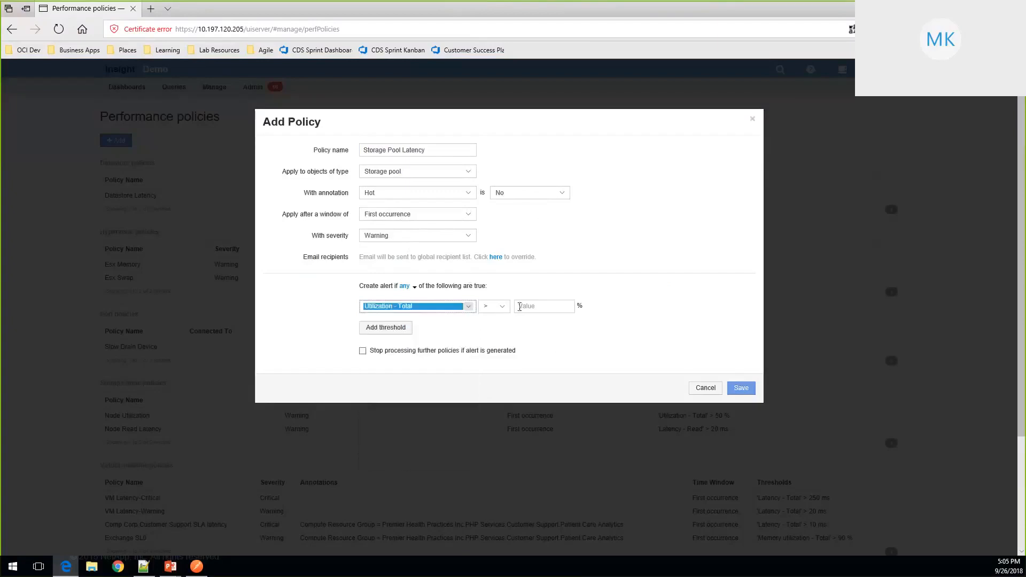
pyautogui.click(520, 308)
pyautogui.write('75')
pyautogui.click(610, 268)
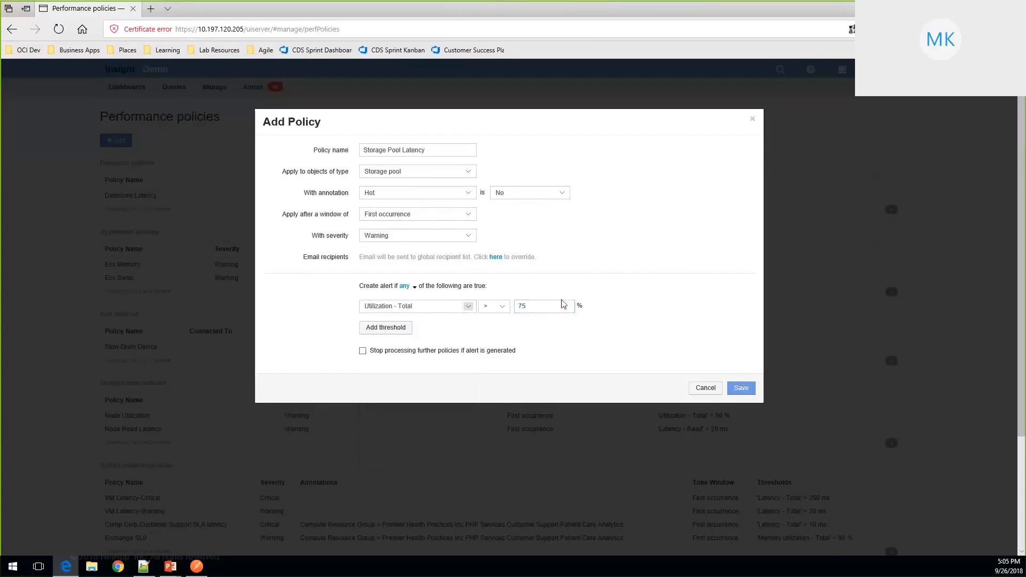
pyautogui.click(527, 307)
pyautogui.click(740, 389)
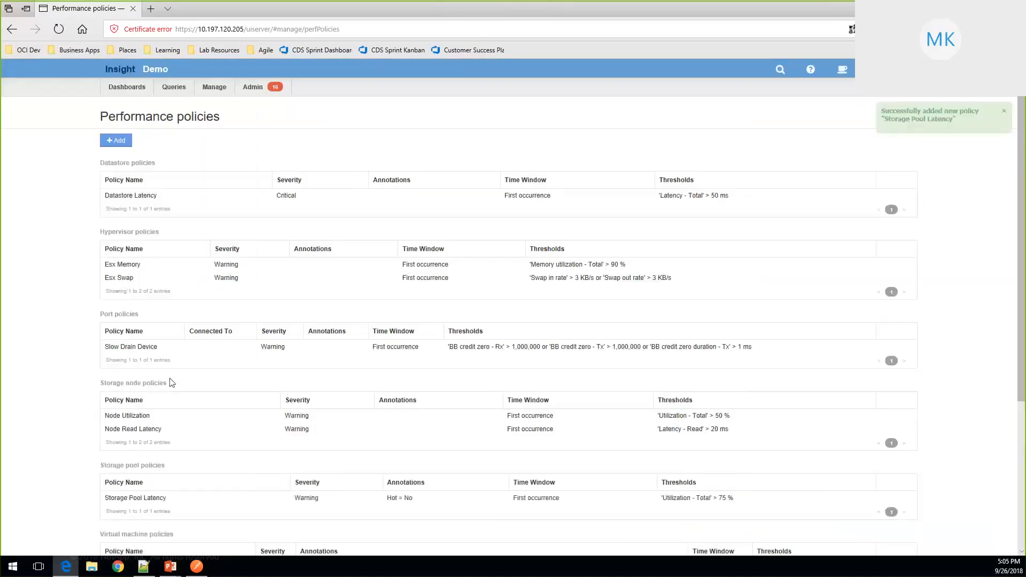
# - Look over the updated performance policies and open the saved Scale VMs query
pyautogui.scroll(-3, 231, 410)
pyautogui.scroll(3, 231, 411)
pyautogui.click(173, 95)
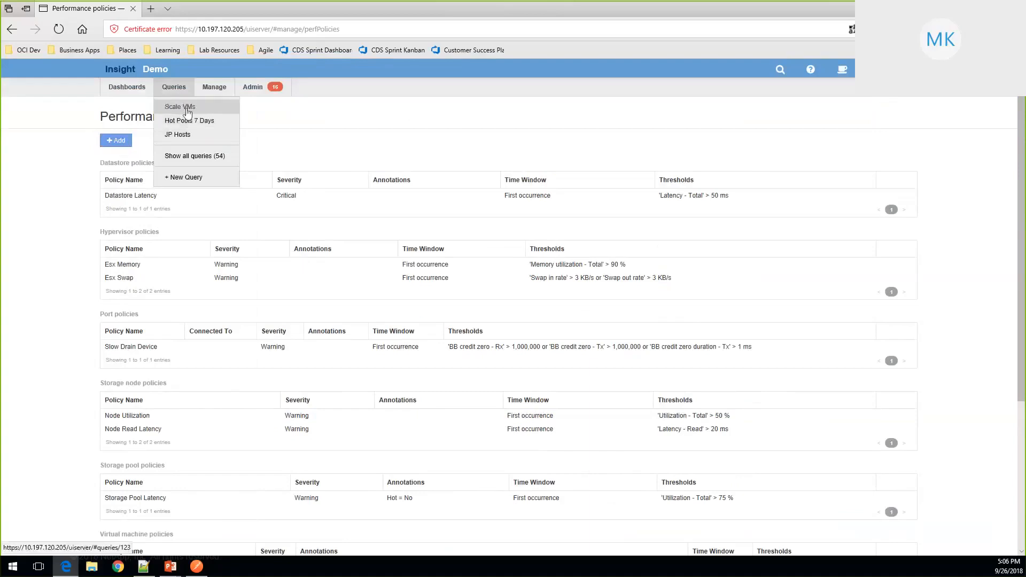
pyautogui.click(193, 121)
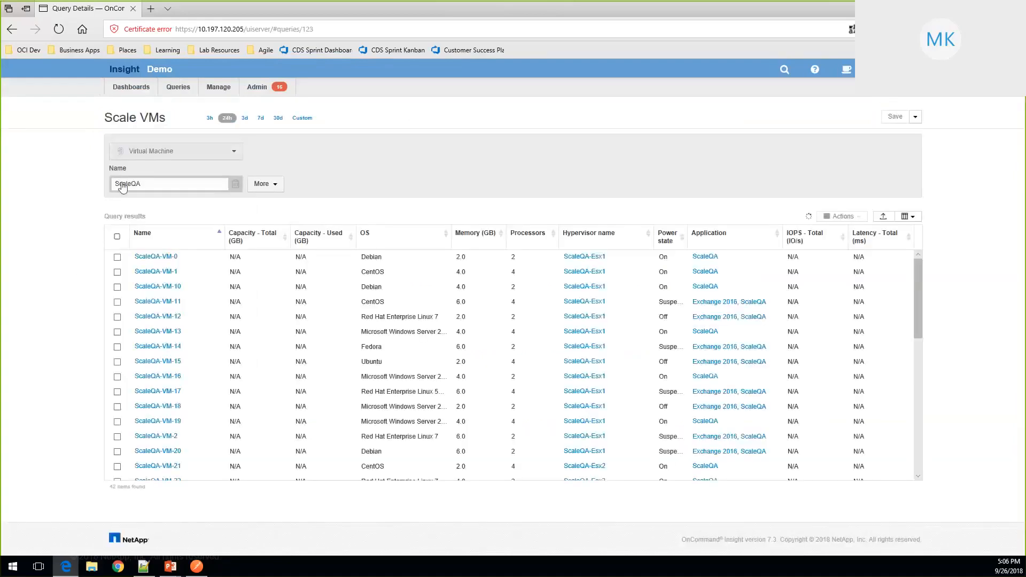
# - Add a Business entity filter to the Scale VMs query and set it to NetApp
pyautogui.click(264, 183)
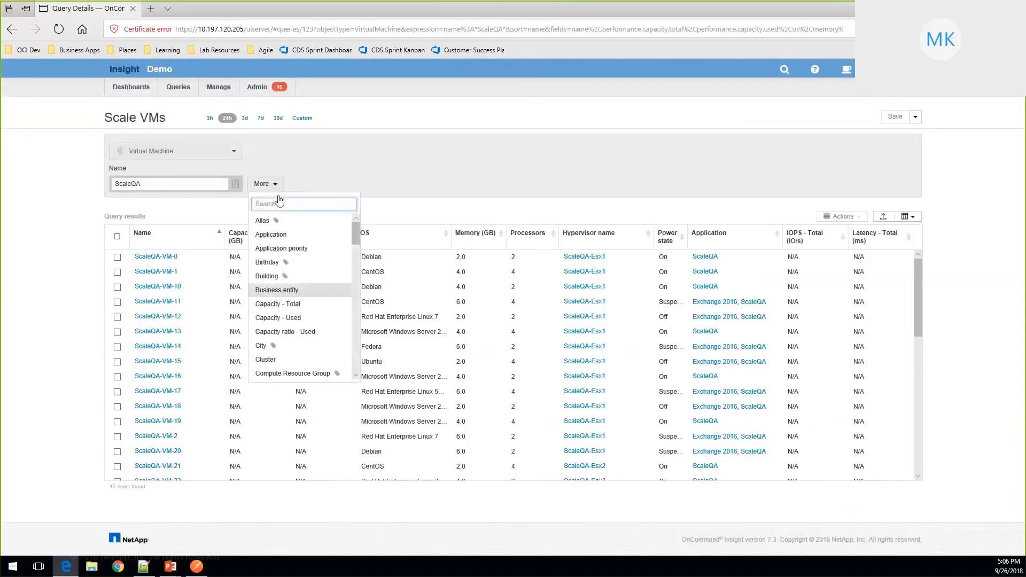
pyautogui.click(277, 290)
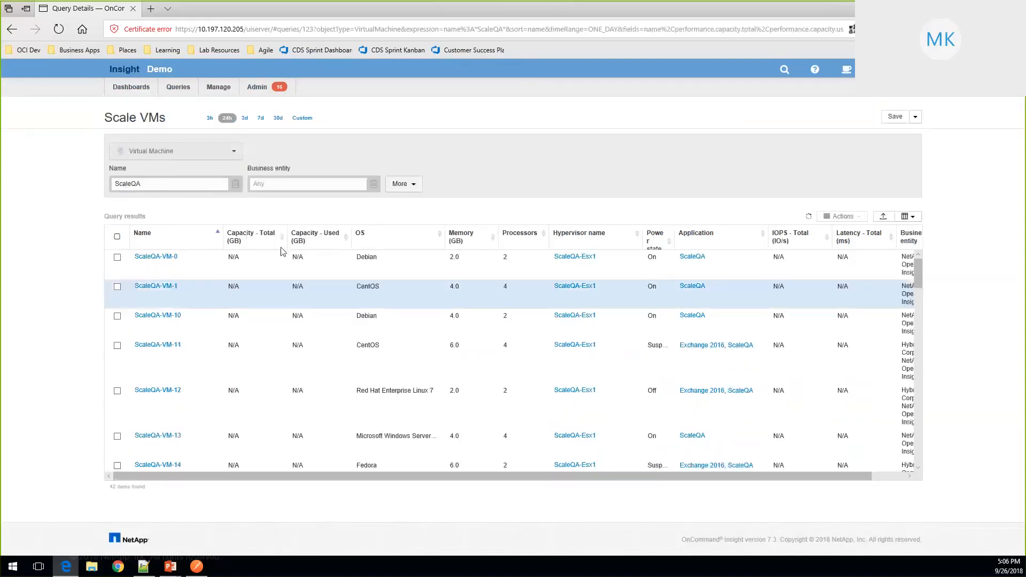
pyautogui.click(275, 184)
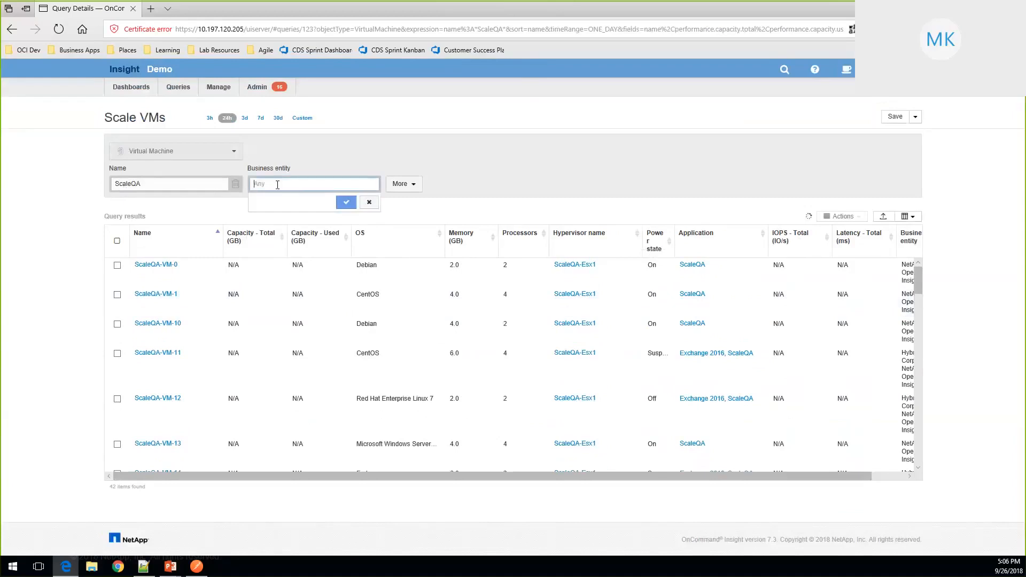
pyautogui.write('NetApp')
pyautogui.press('Return')
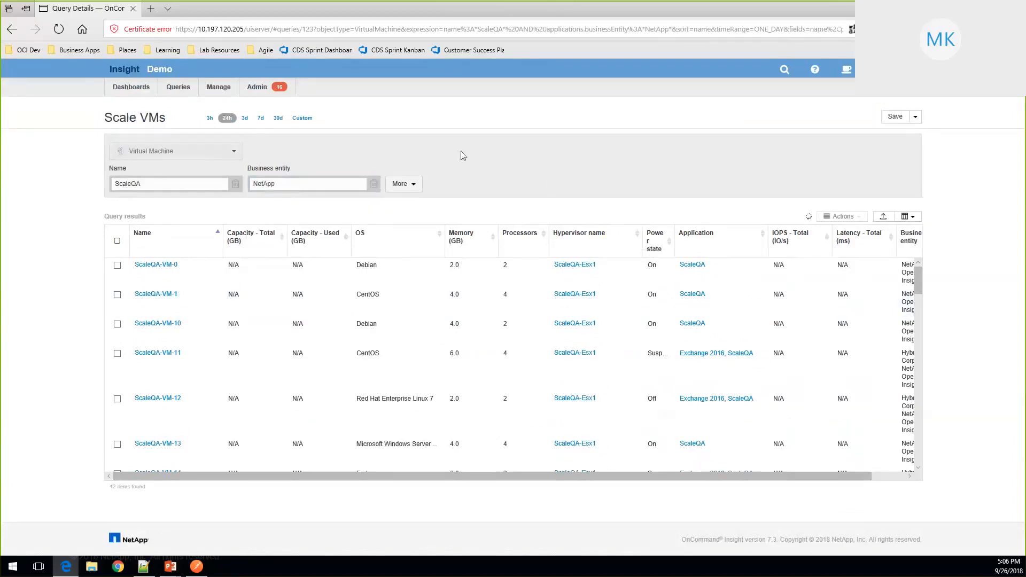
# - Select all the virtual machines in the results, view the available bulk actions, and clear the selection
pyautogui.click(117, 241)
pyautogui.click(842, 217)
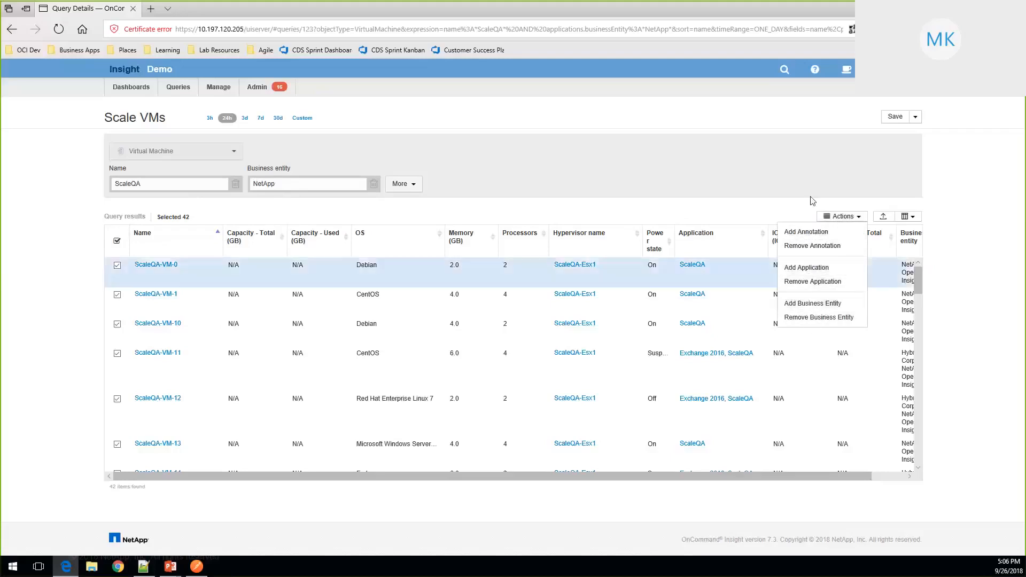
pyautogui.click(780, 213)
pyautogui.click(117, 240)
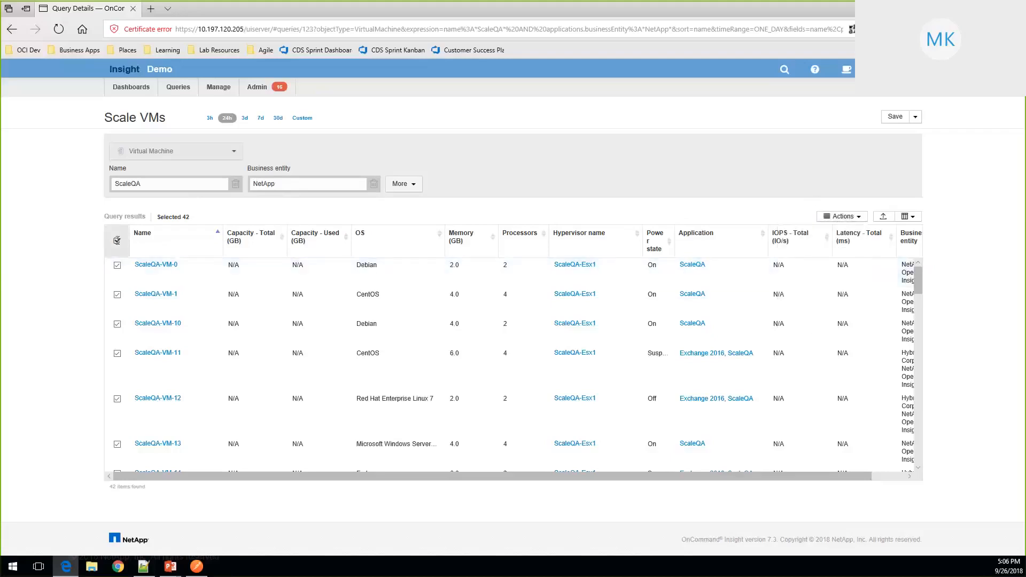
pyautogui.click(117, 295)
pyautogui.click(118, 326)
pyautogui.click(118, 325)
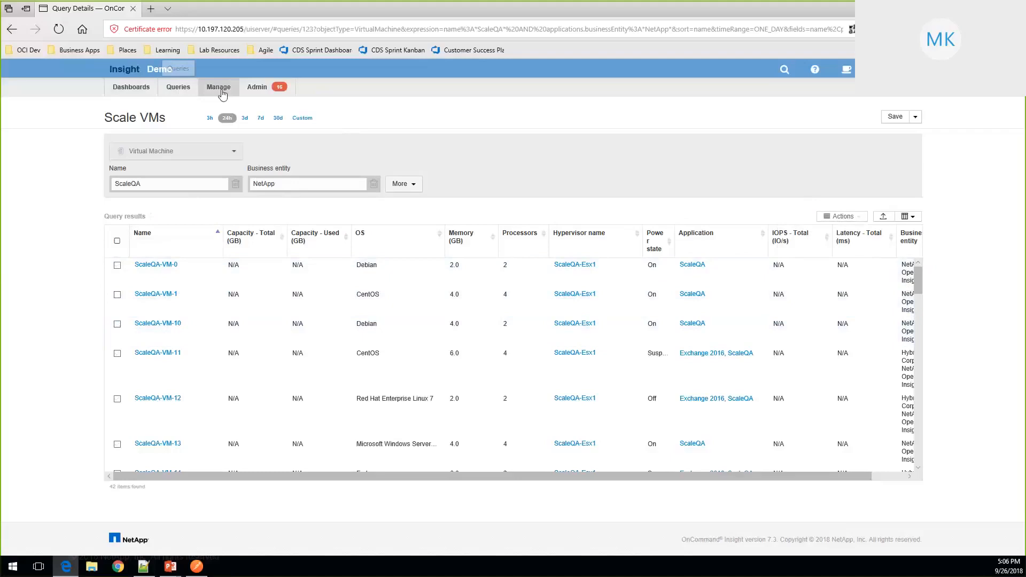
# - Look over the list of applications with their assigned business entities, and the list of business entities
pyautogui.click(257, 87)
pyautogui.click(211, 91)
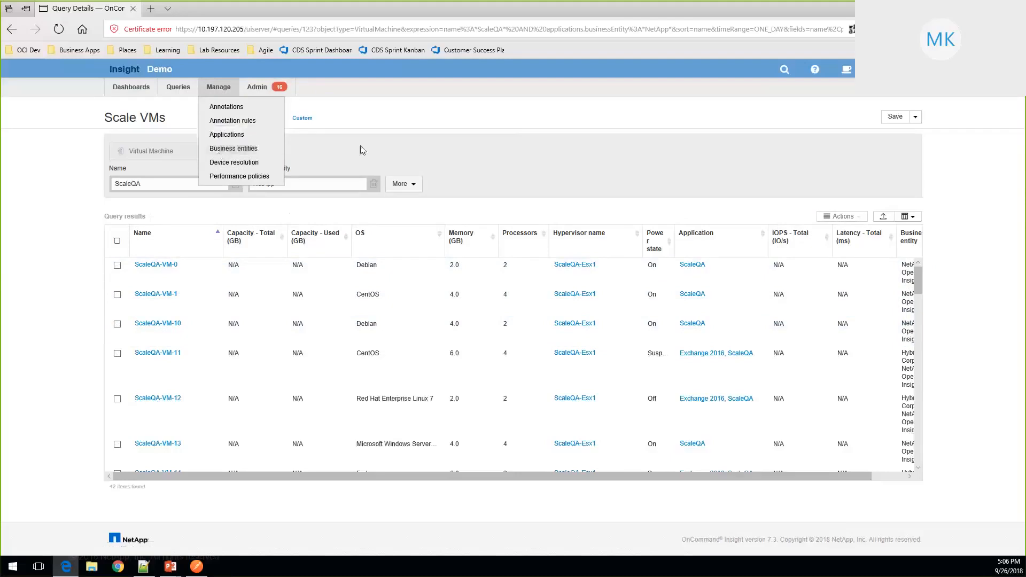
pyautogui.click(227, 134)
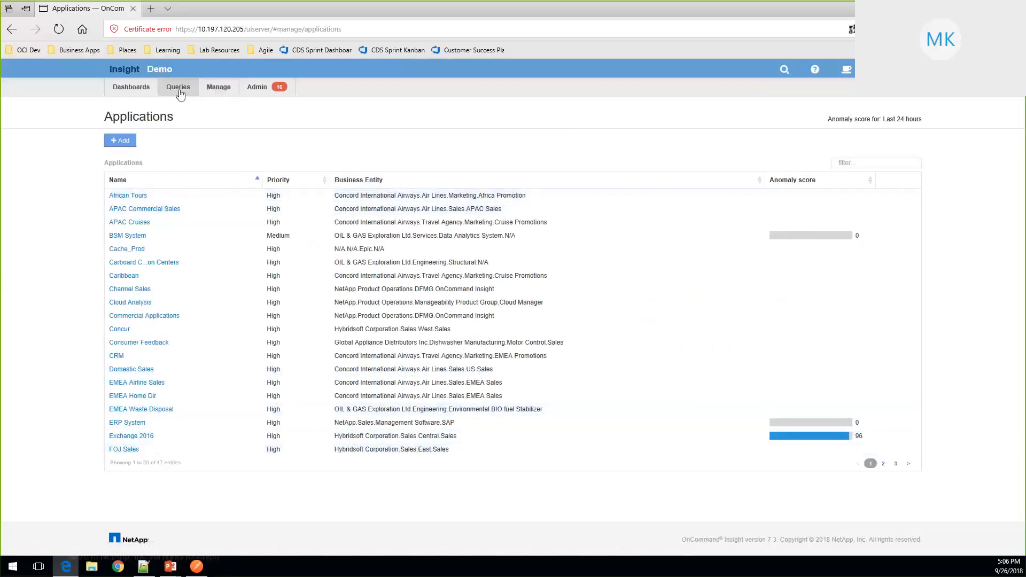
pyautogui.click(134, 89)
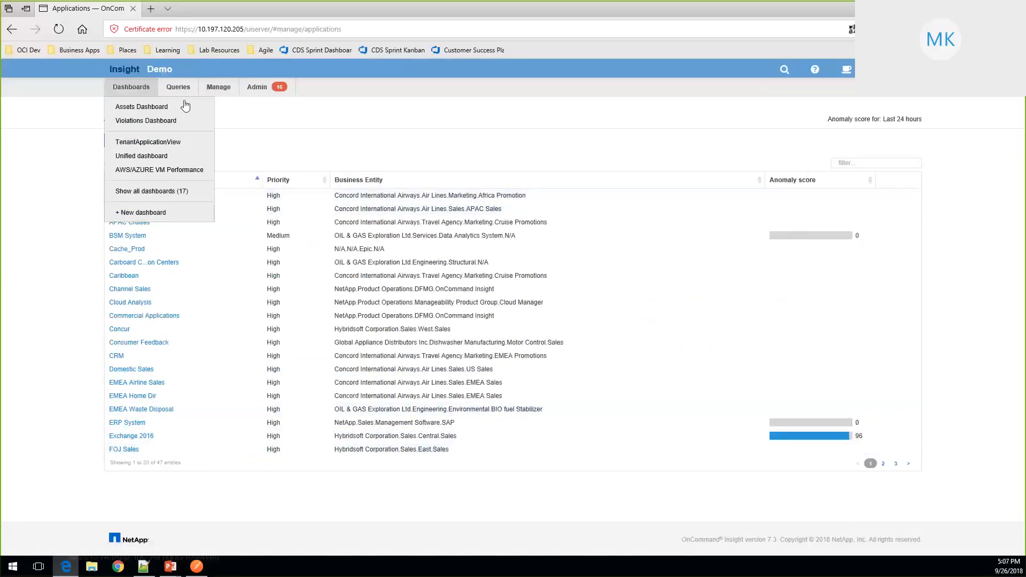
pyautogui.click(212, 91)
pyautogui.click(232, 152)
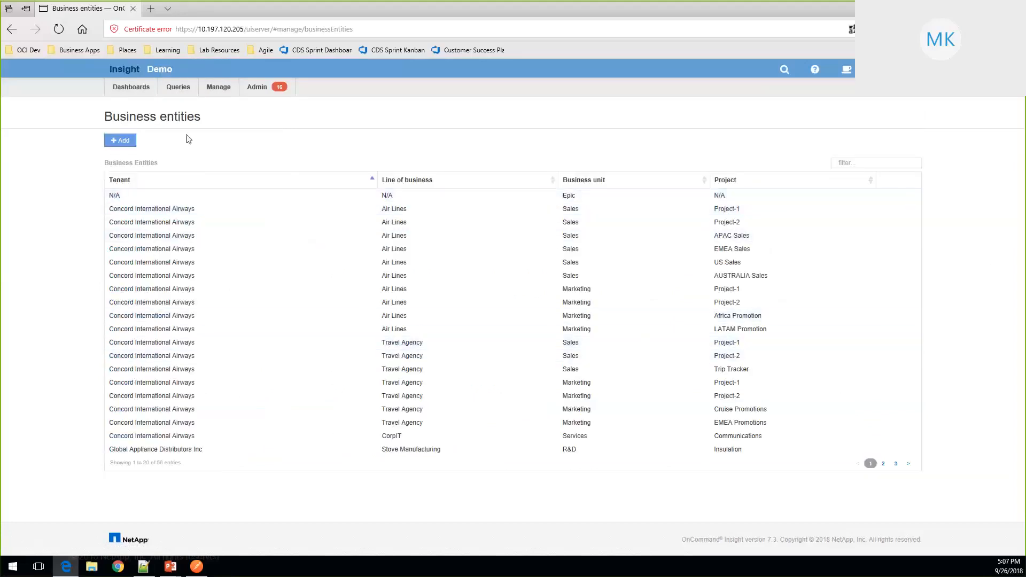
# - Return to the applications list and open the ERP System application to examine its business entity
pyautogui.click(210, 94)
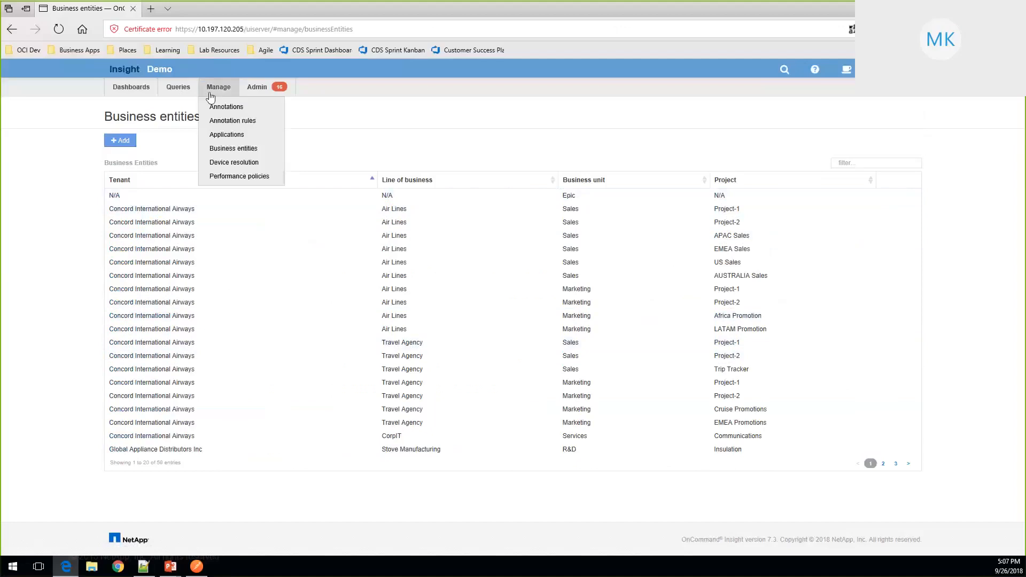
pyautogui.click(239, 135)
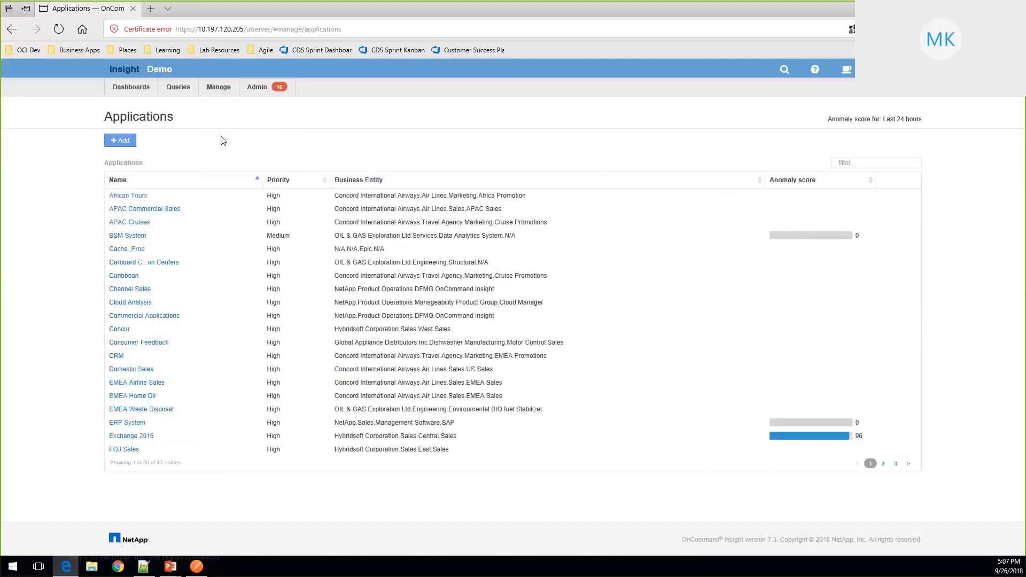
pyautogui.click(130, 423)
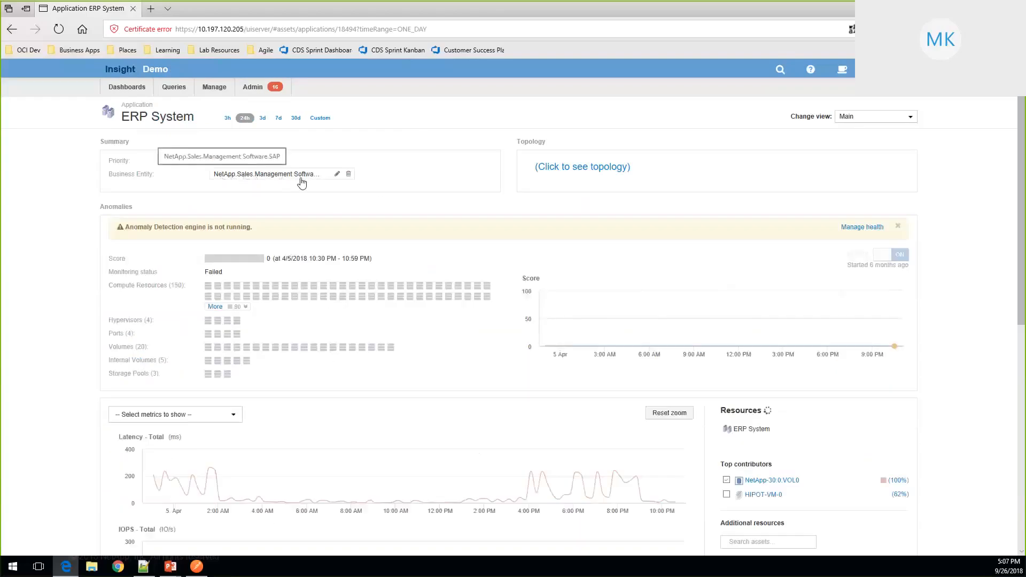
# - Open the TenantApplicationView dashboard and look through the business entities and applications in its Business Applications table
pyautogui.click(130, 96)
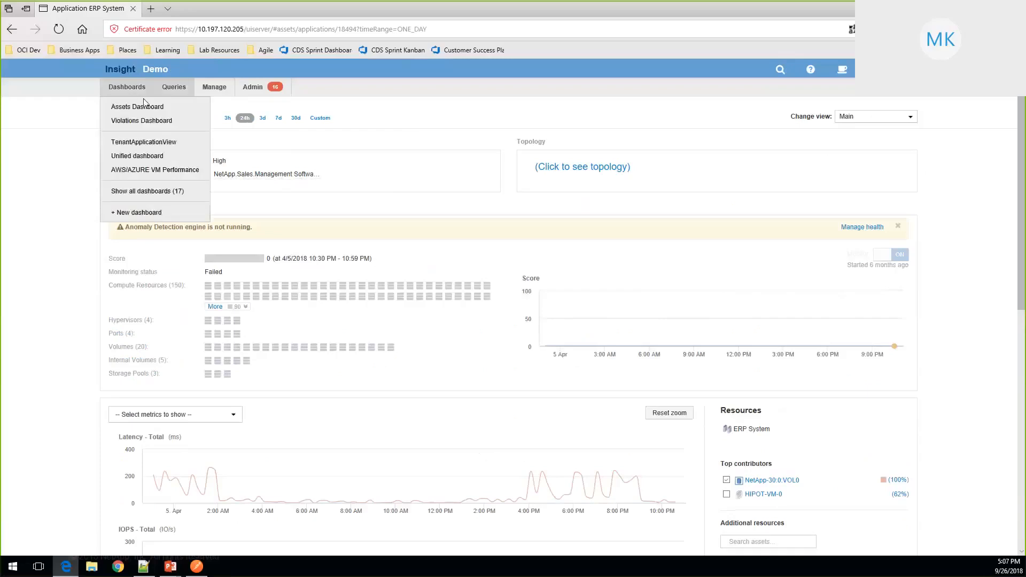
pyautogui.click(127, 142)
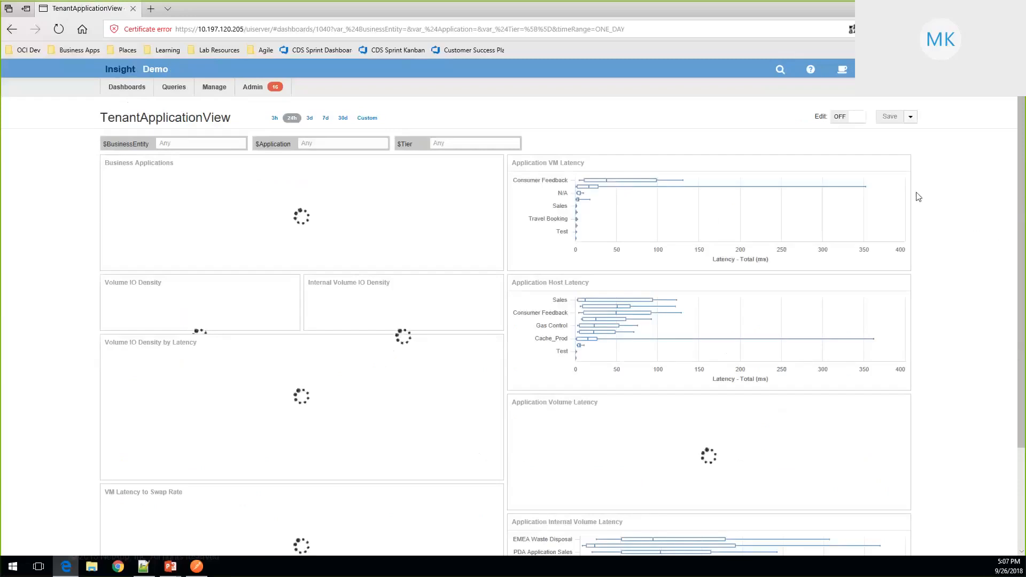
pyautogui.click(161, 143)
pyautogui.scroll(-5, 133, 208)
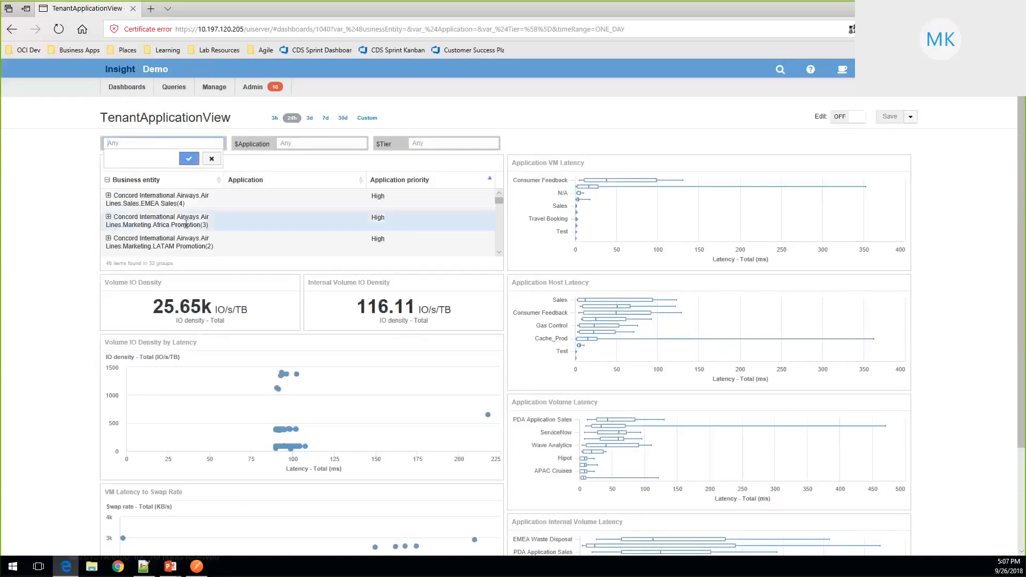
pyautogui.scroll(-3, 139, 211)
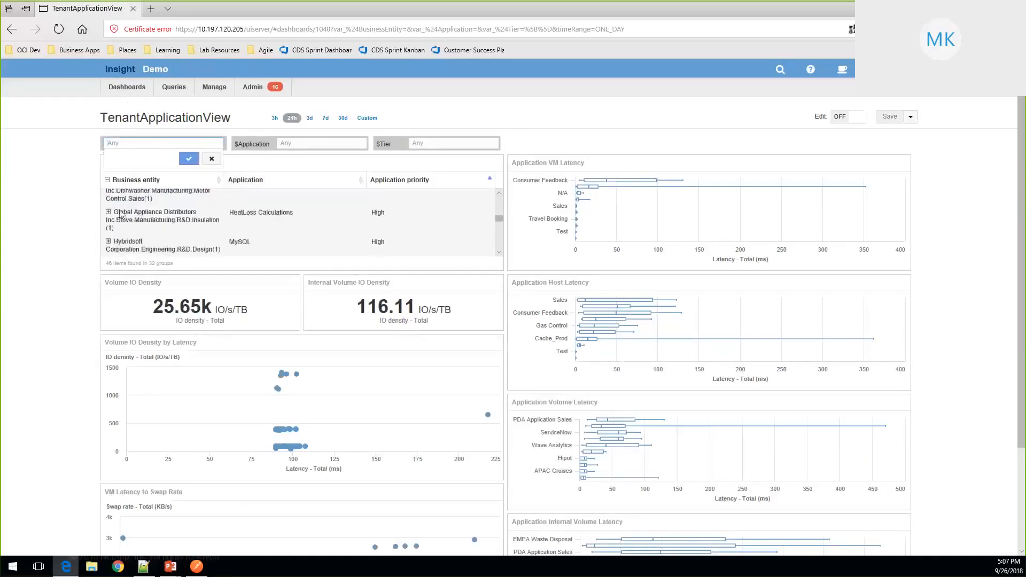
pyautogui.click(159, 216)
pyautogui.scroll(-5, 155, 216)
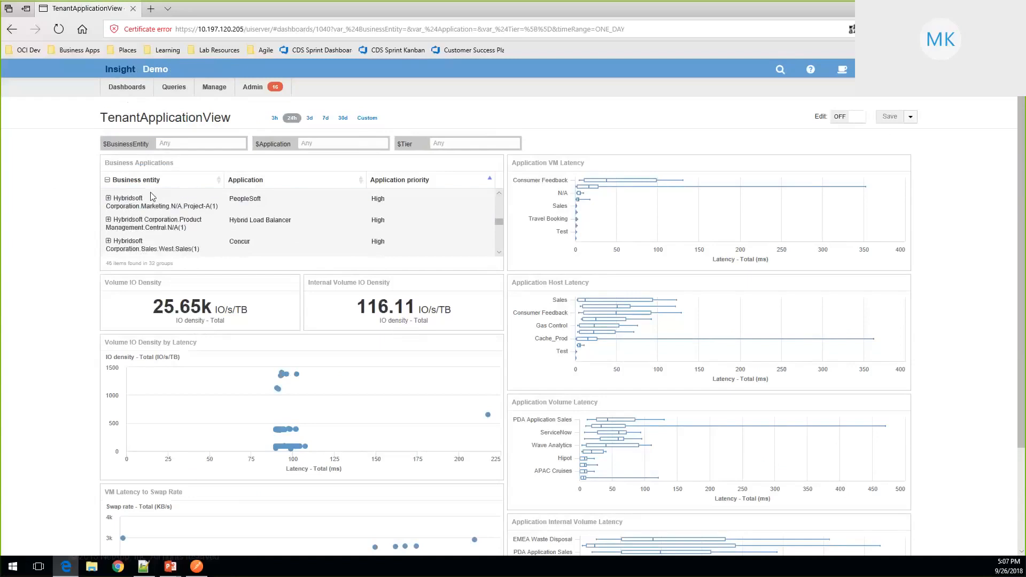
pyautogui.scroll(-2, 144, 216)
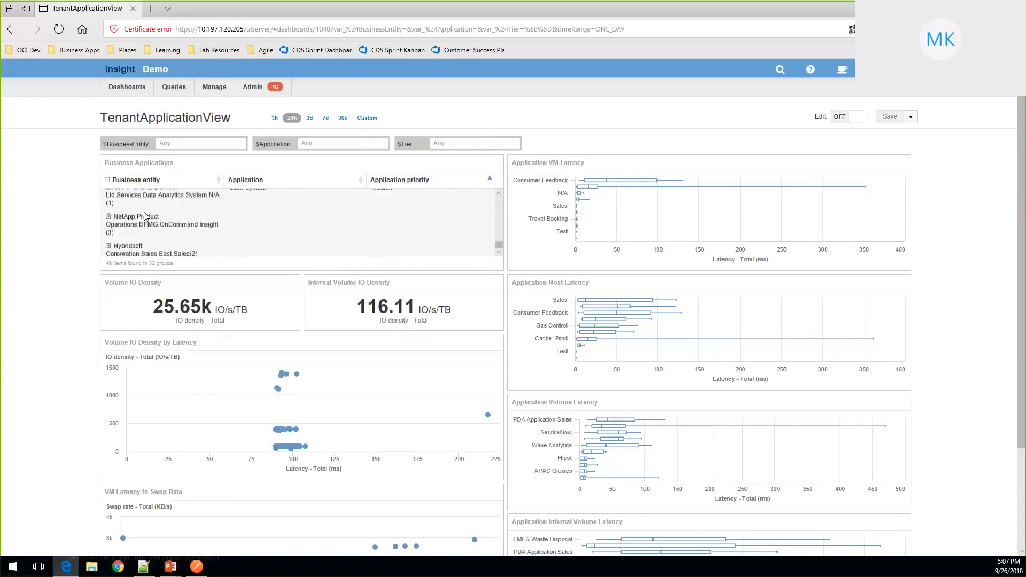
pyautogui.scroll(1, 166, 242)
pyautogui.scroll(3, 167, 238)
pyautogui.scroll(2, 171, 232)
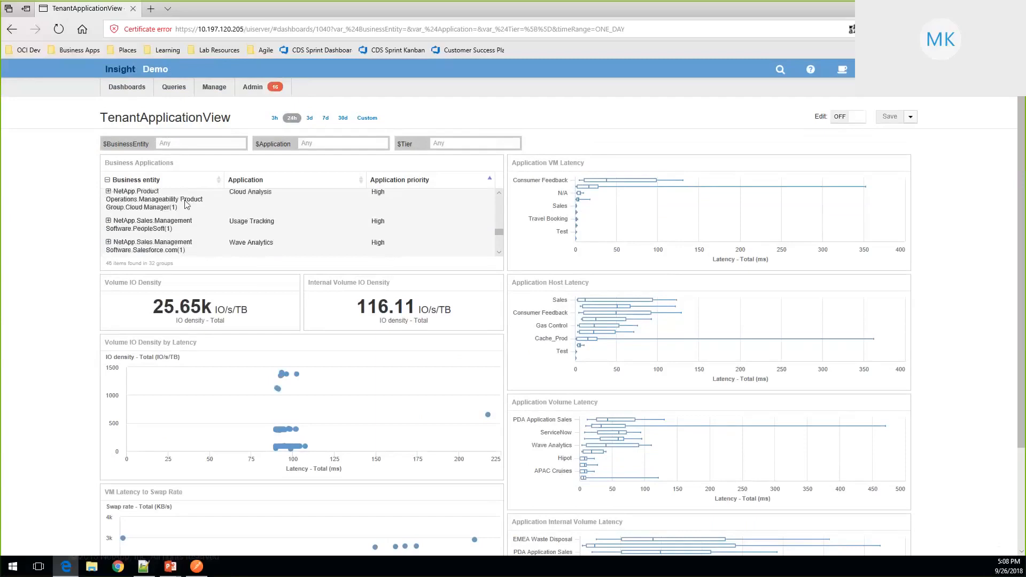
# - Filter the dashboard's BusinessEntity variable to NetApp and view the options of the Tier variable
pyautogui.click(179, 143)
pyautogui.write('NetApp')
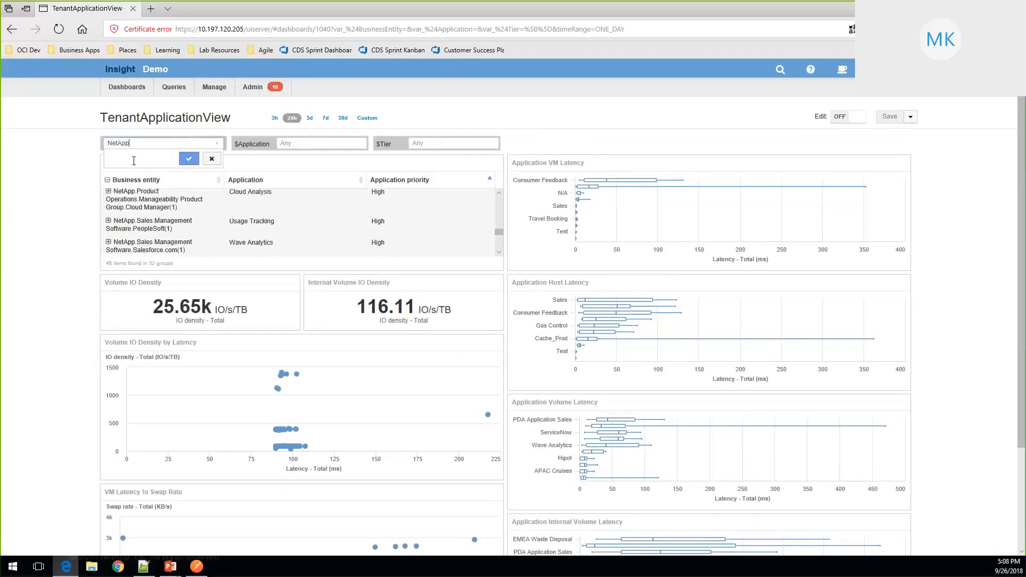
pyautogui.click(190, 159)
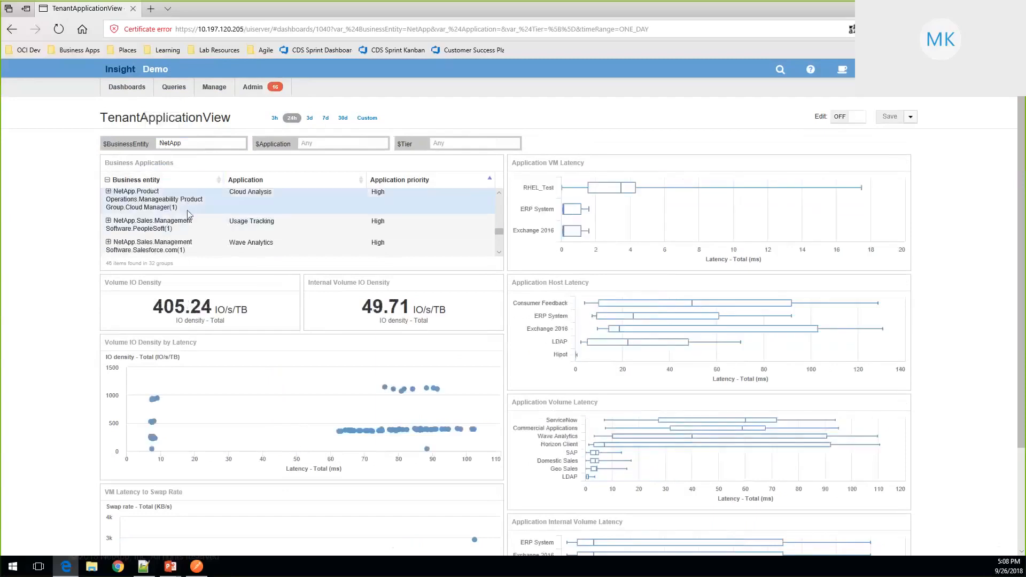
pyautogui.scroll(-2, 198, 209)
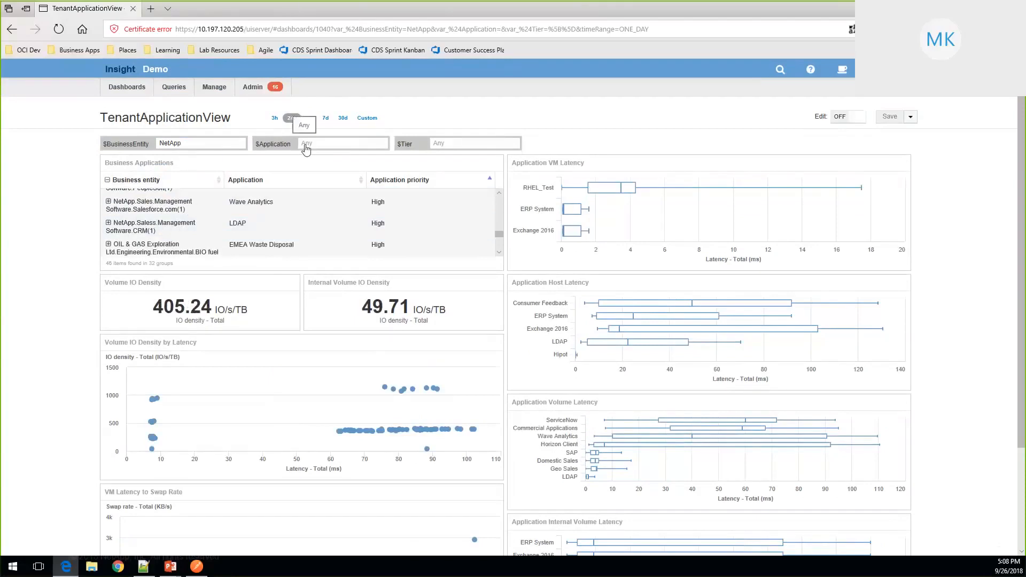
pyautogui.click(452, 149)
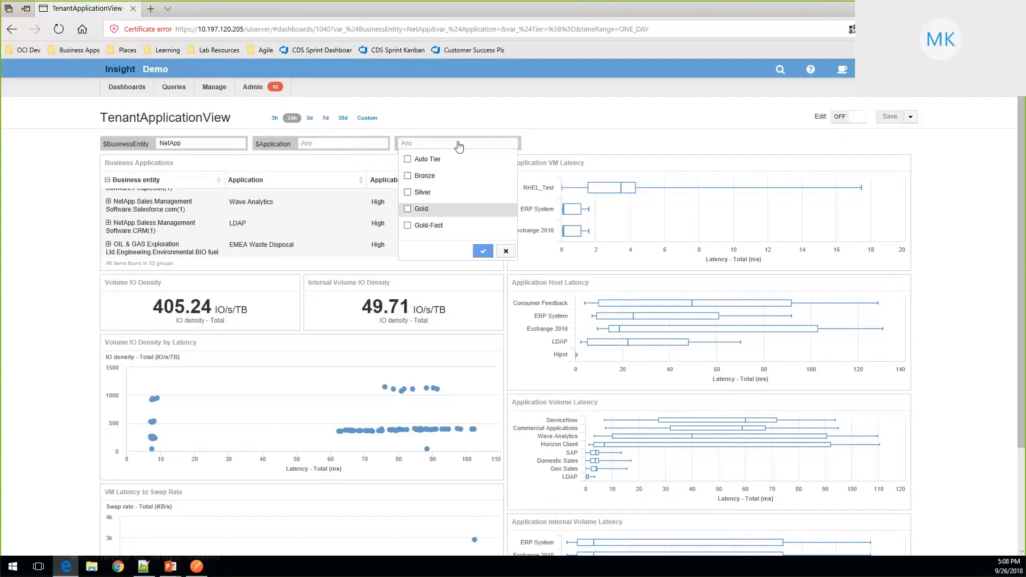
pyautogui.click(941, 151)
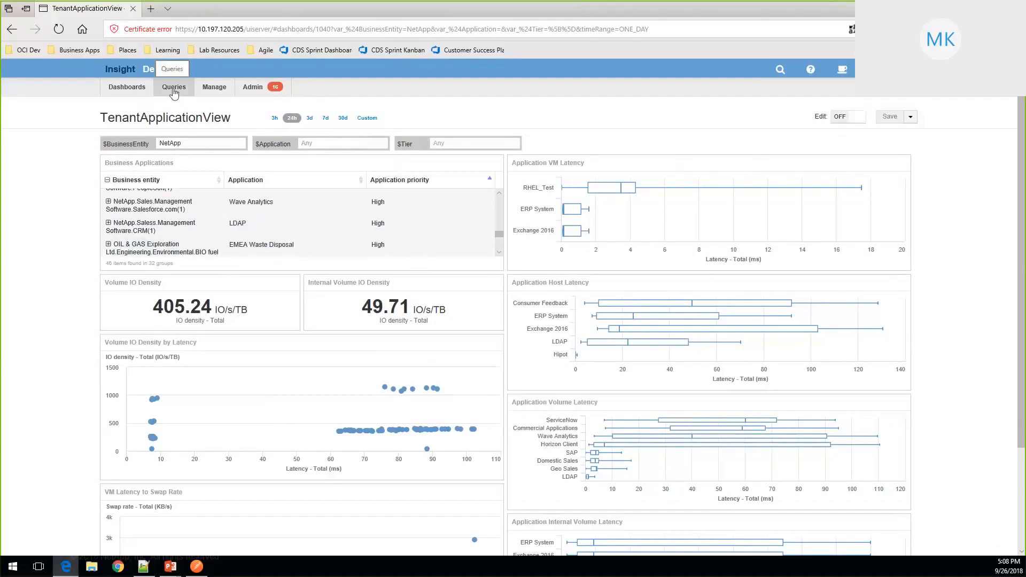
# - Open the saved Hot Pools 7 Days query and clear its Utilization - Total filter
pyautogui.click(173, 88)
pyautogui.click(180, 121)
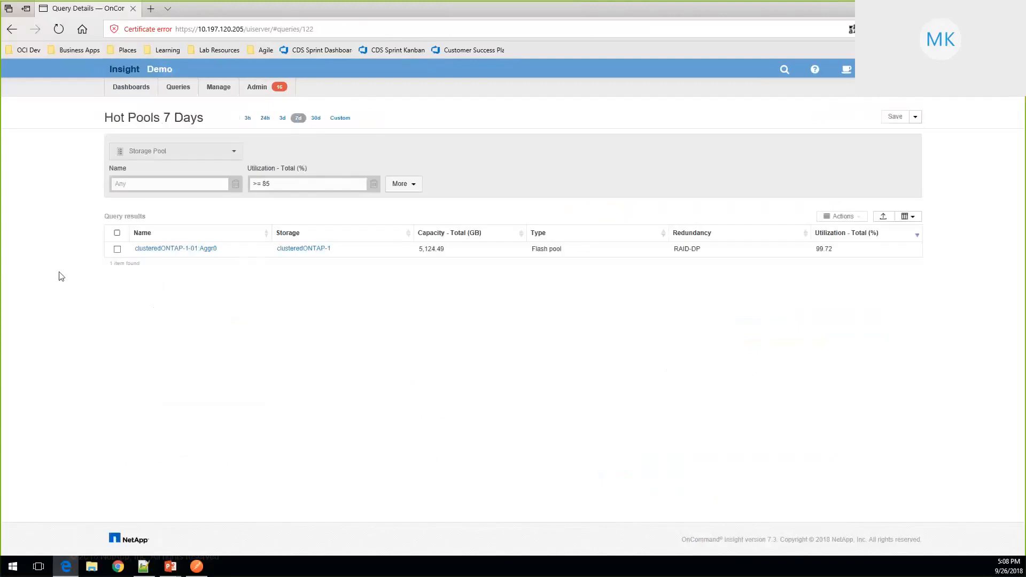
pyautogui.click(281, 192)
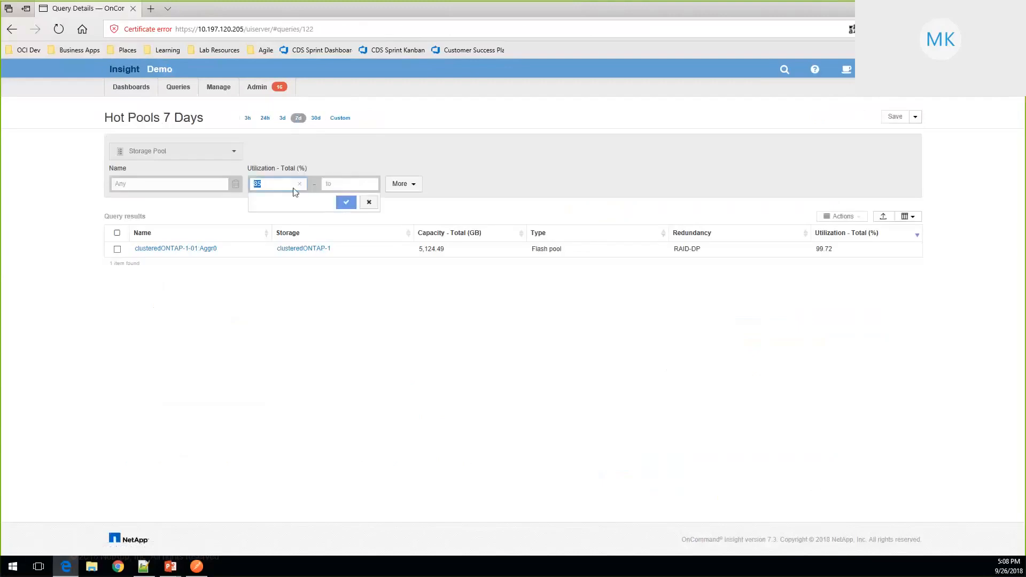
pyautogui.press('BackSpace')
pyautogui.press('Return')
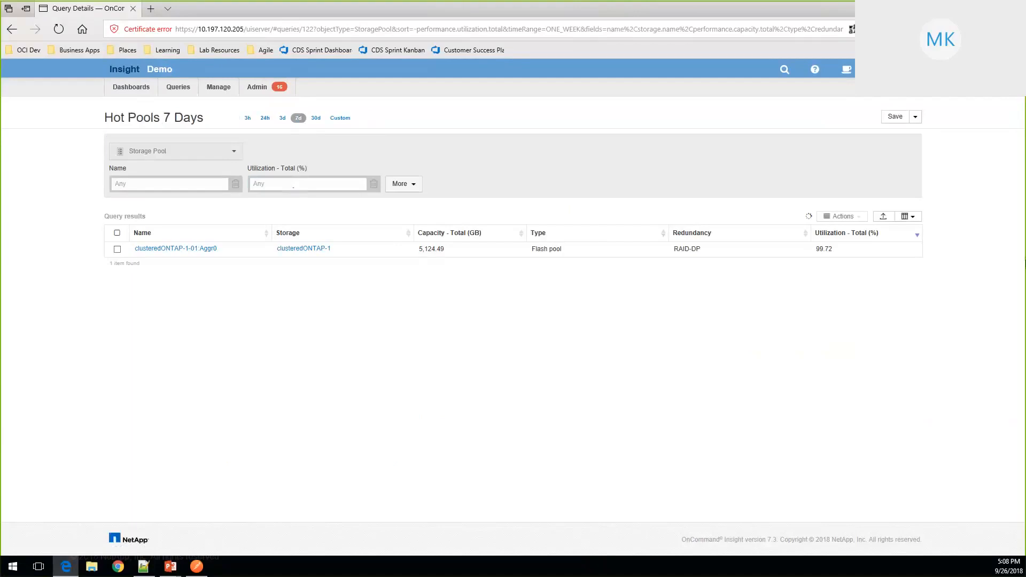
# - Examine the storage pools in the query results and compare their total utilization
pyautogui.scroll(-10, 348, 428)
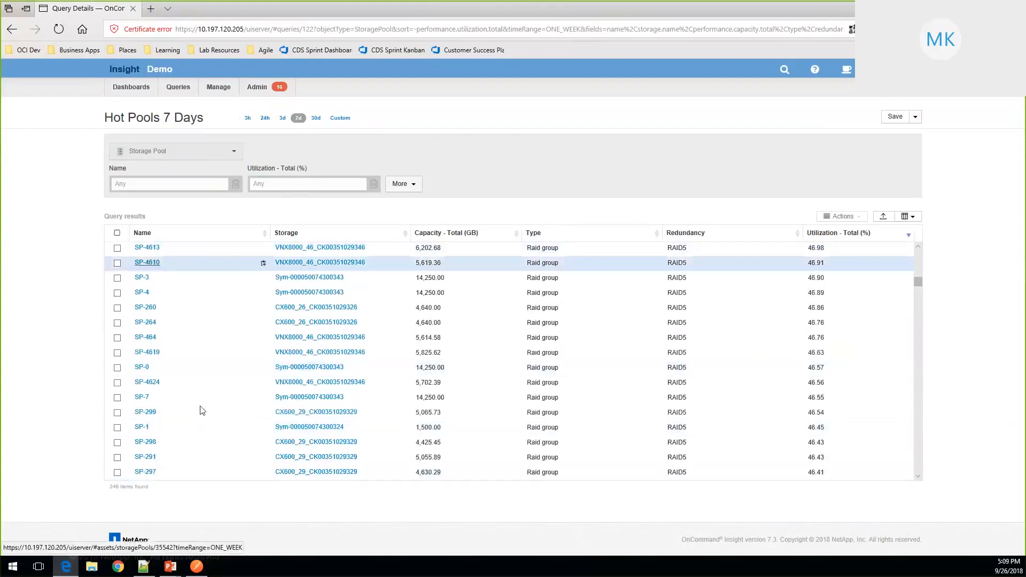
pyautogui.scroll(-2, 588, 406)
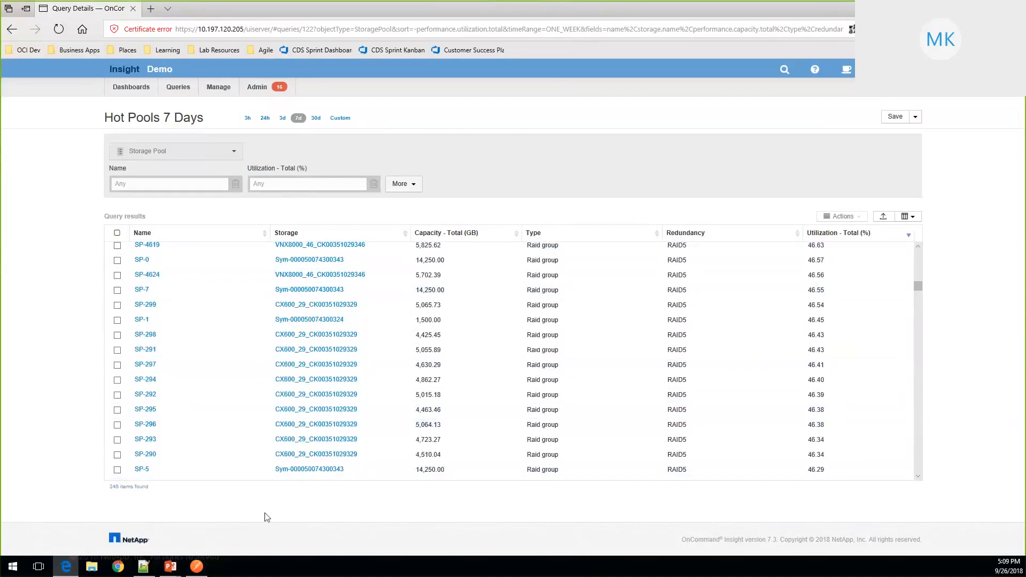
pyautogui.scroll(-6, 433, 373)
pyautogui.scroll(-5, 642, 382)
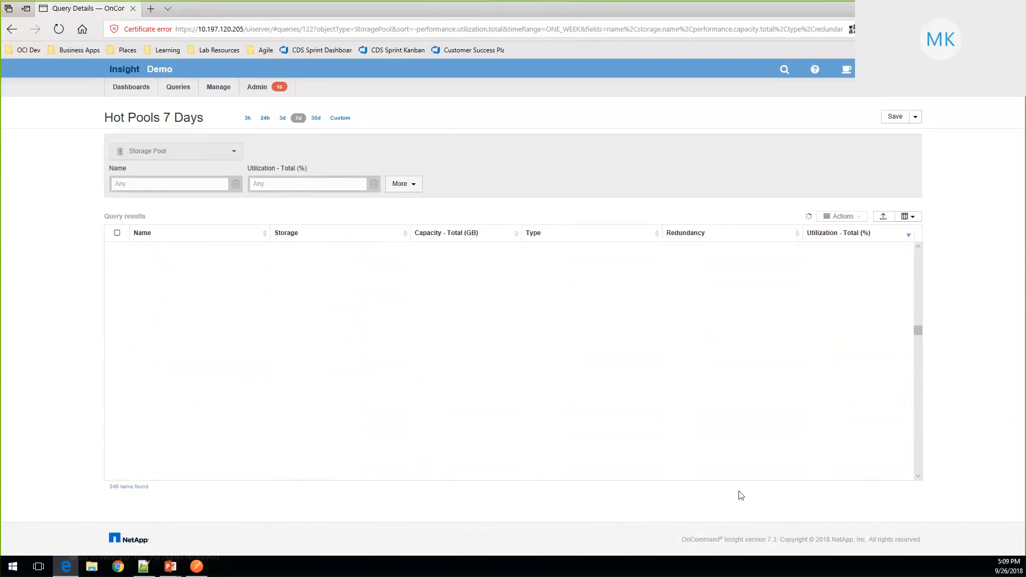
pyautogui.scroll(-1, 812, 431)
pyautogui.scroll(3, 663, 455)
pyautogui.scroll(2, 583, 446)
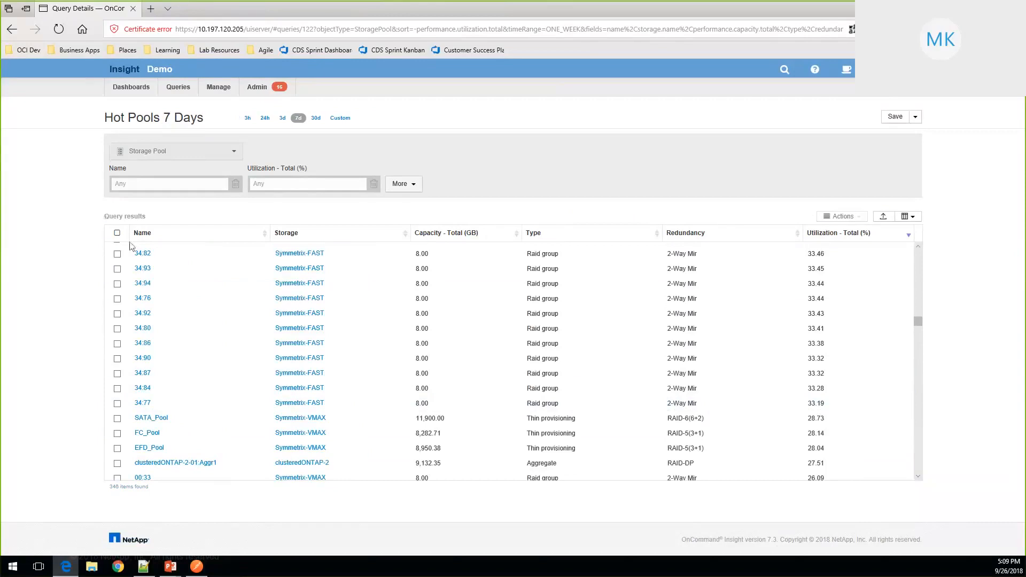
pyautogui.moveTo(131, 246); pyautogui.dragTo(749, 488)
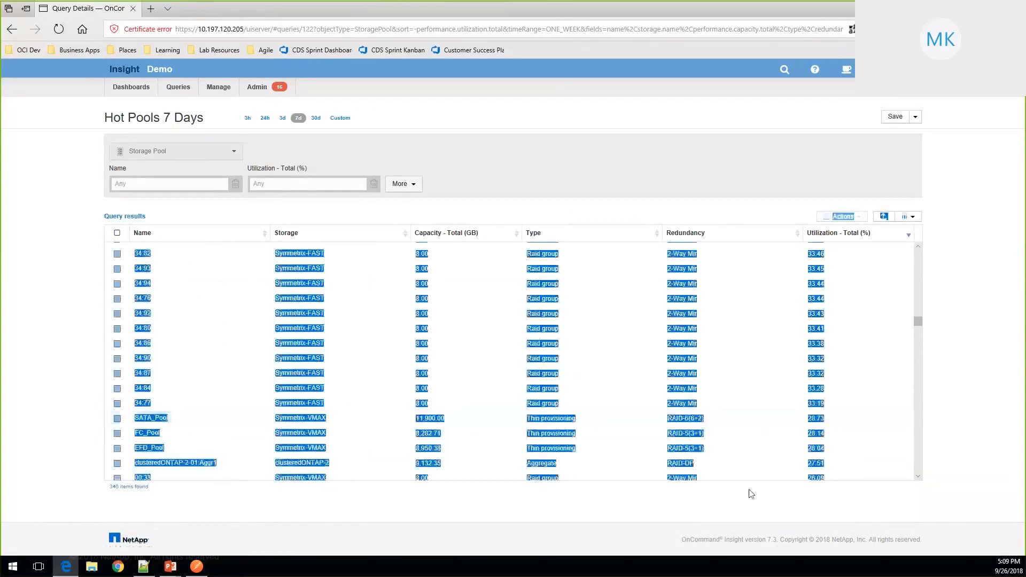
pyautogui.click(972, 484)
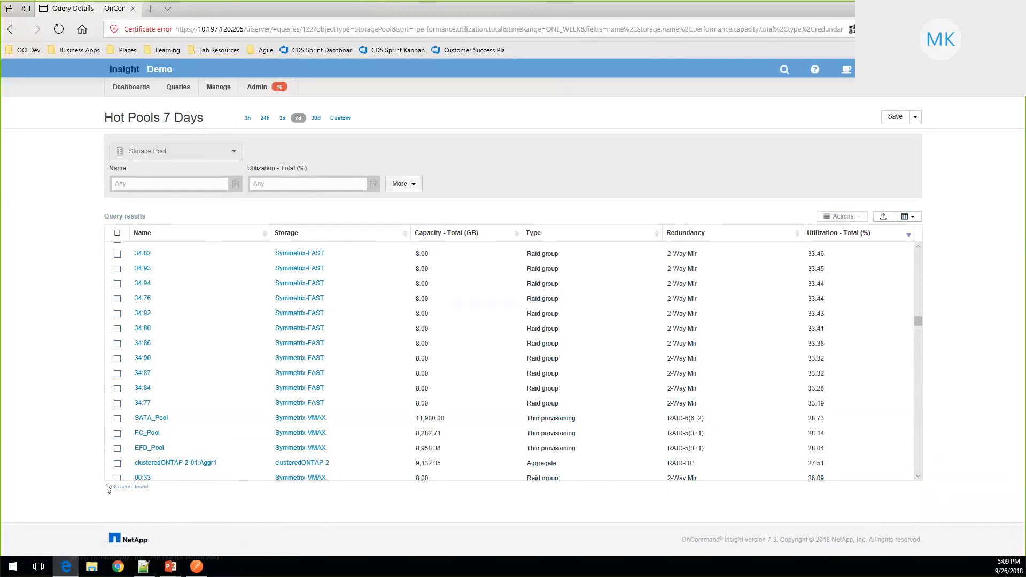
pyautogui.scroll(8, 218, 415)
pyautogui.scroll(5, 218, 416)
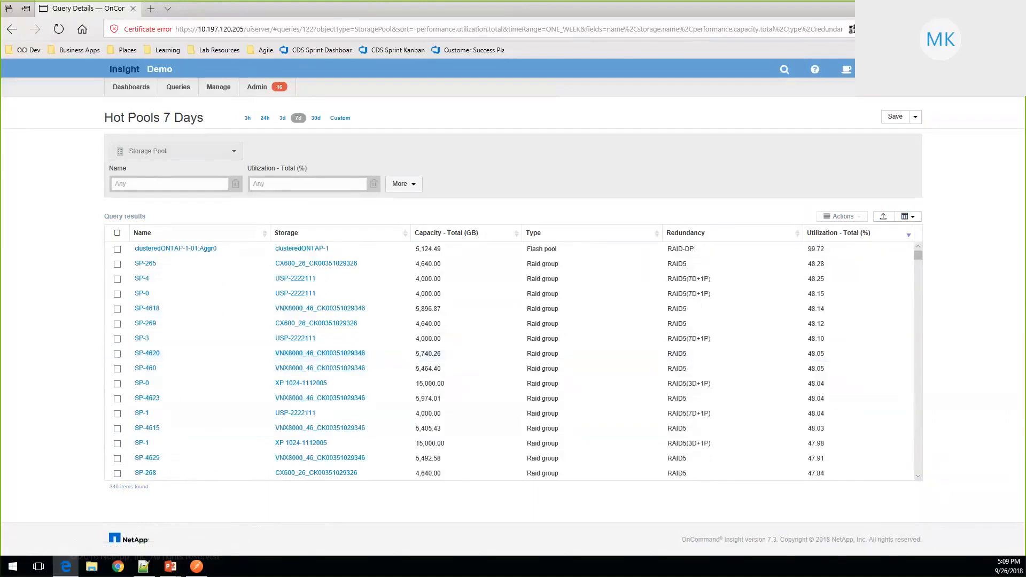
# - Switch to the PowerPoint slide show and advance to the Resources slide
pyautogui.hotkey('alt', 'Tab')
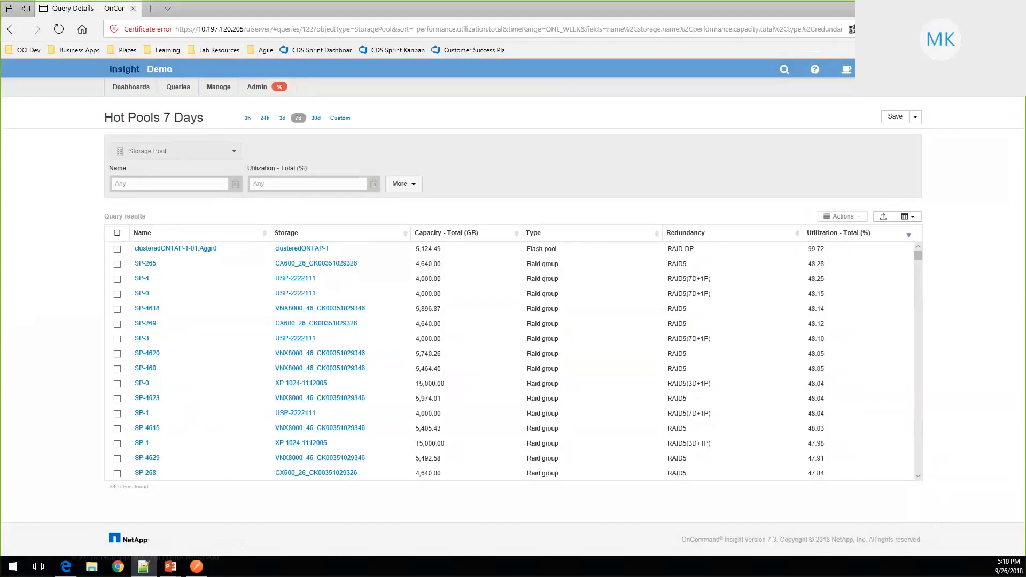
pyautogui.hotkey('alt', 'Tab')
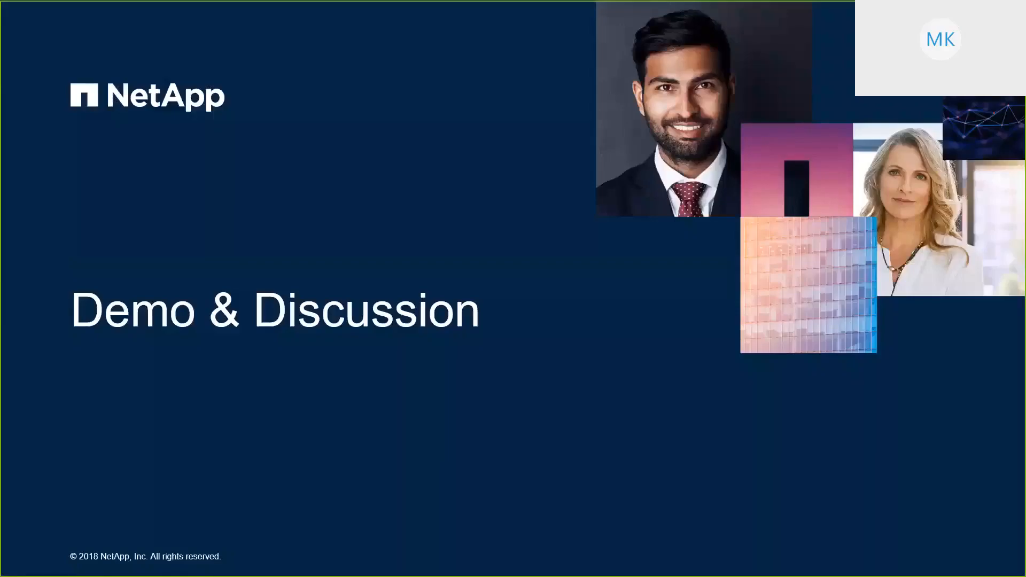
pyautogui.press('Right')
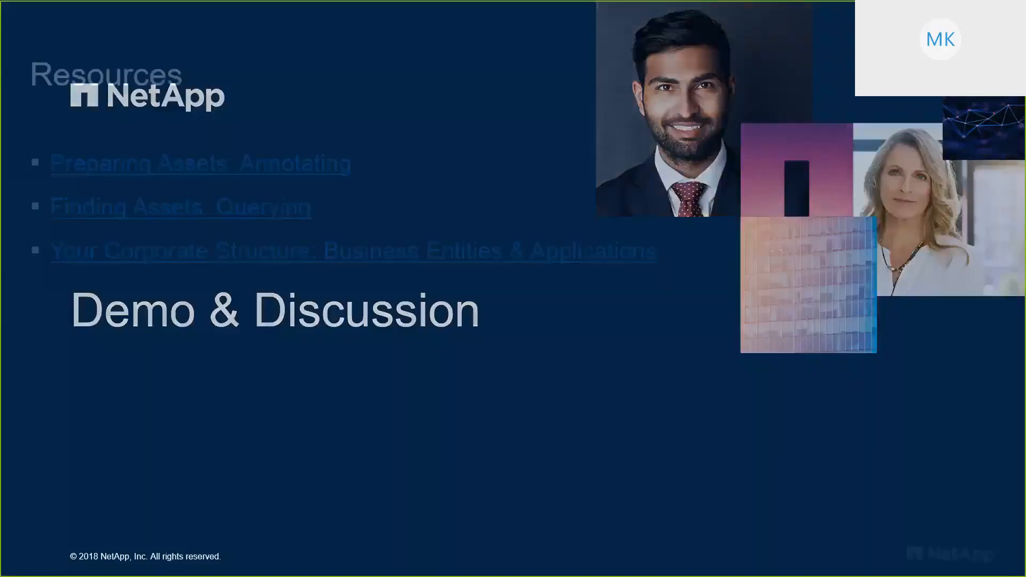